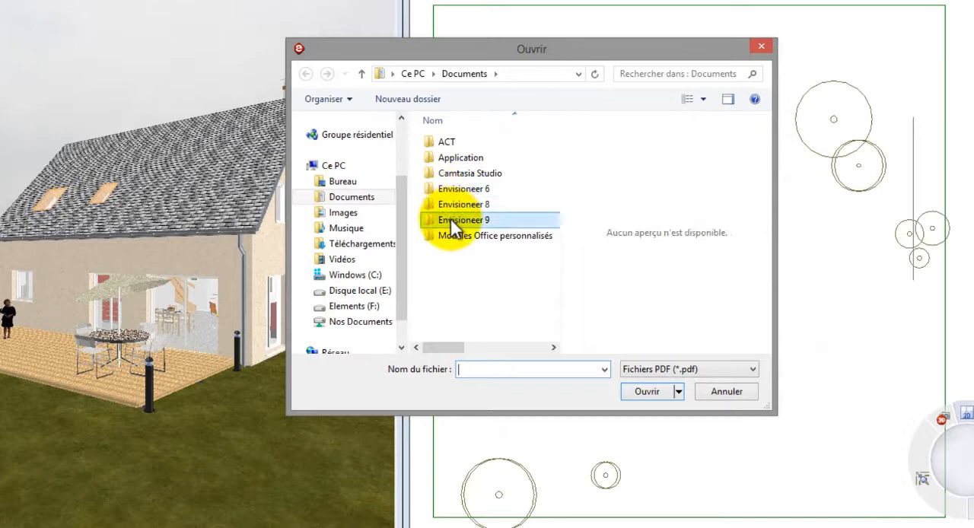
Step: Open planCadastralNormalise.pdf from the Projet Démo folder for import into the plan
double_click(449, 220)
double_click(456, 142)
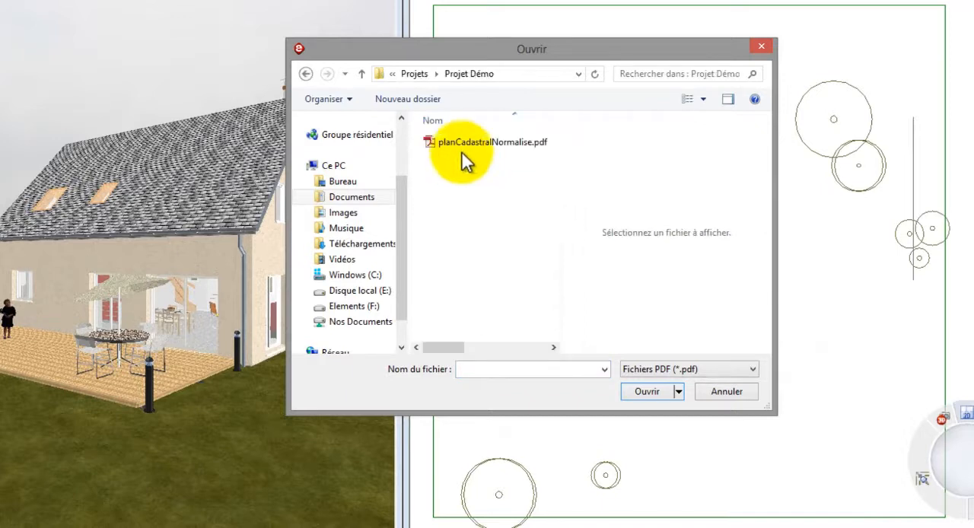
click(464, 152)
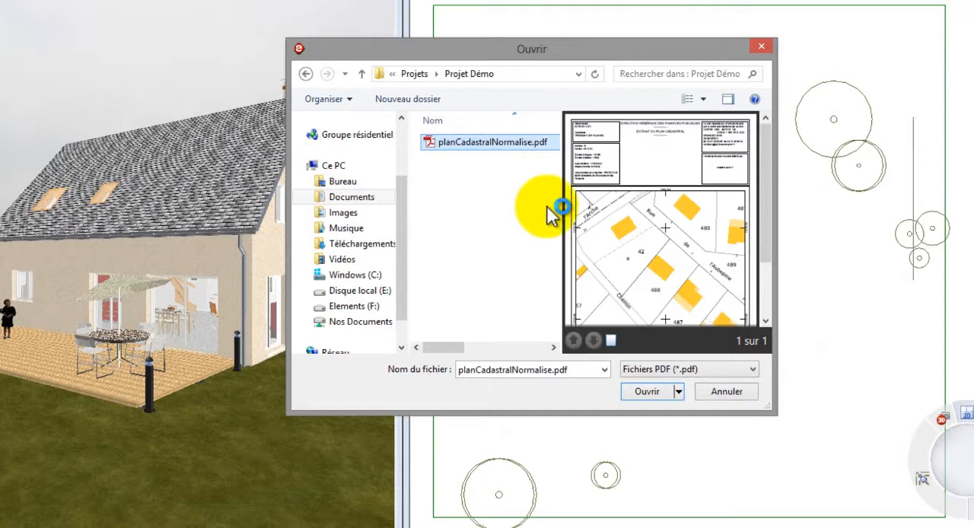
click(661, 394)
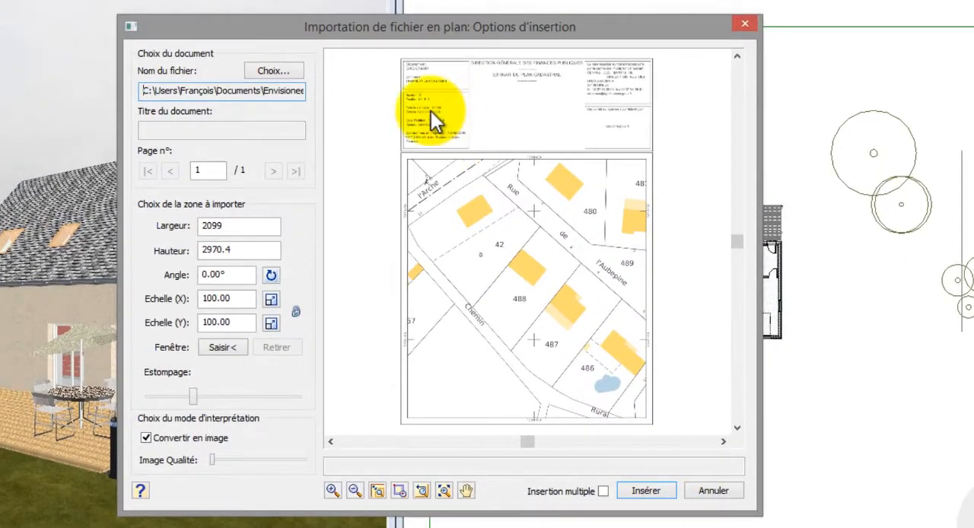
Step: Check the edition scale printed on the cadastral plan and set the X and Y import scales to 500
scroll(418, 106, up, 5)
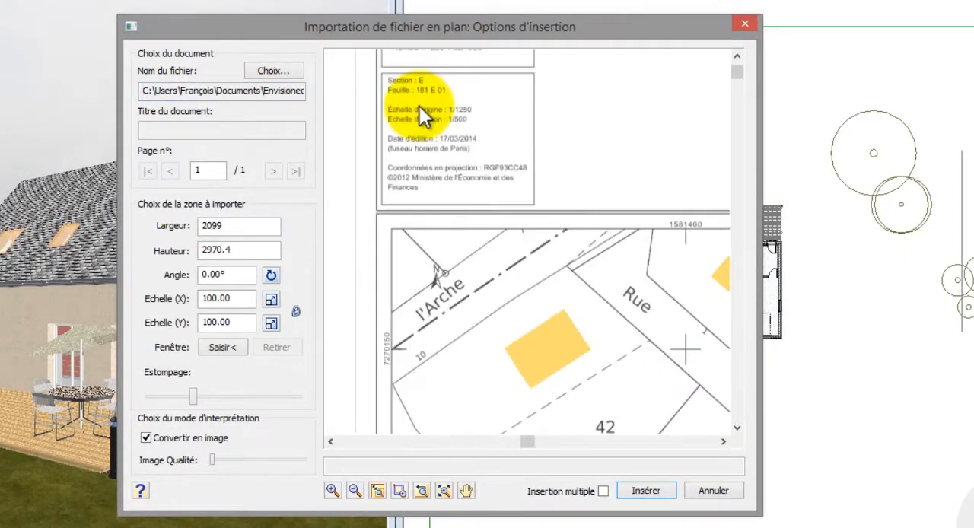
scroll(420, 106, up, 2)
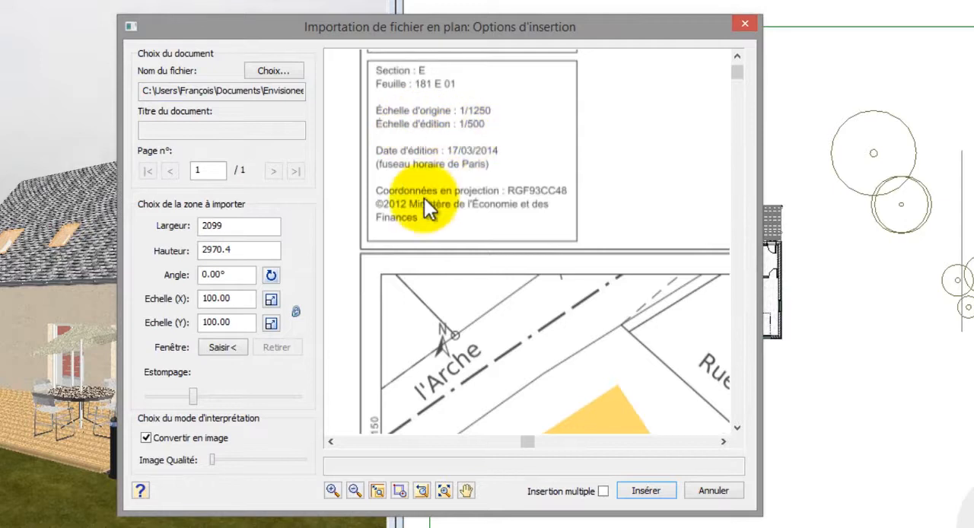
drag(236, 299, 177, 300)
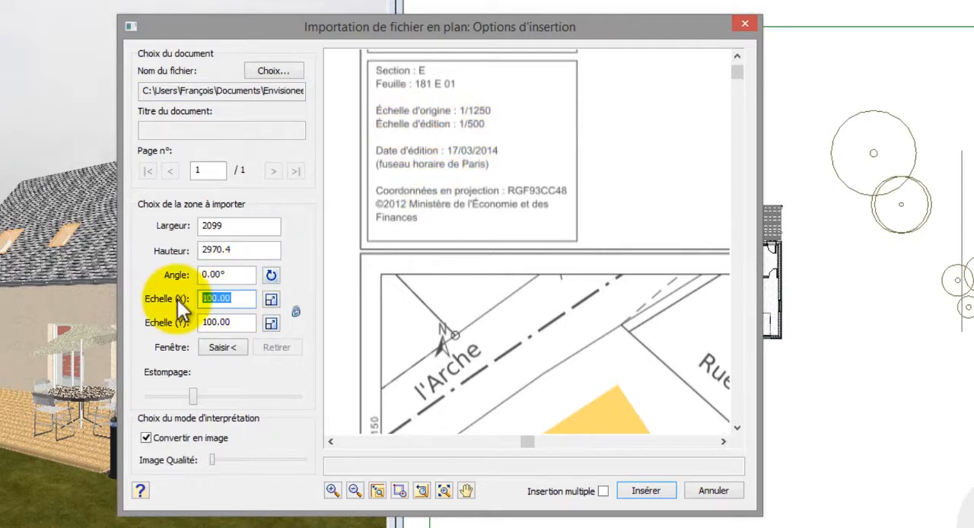
text(500)
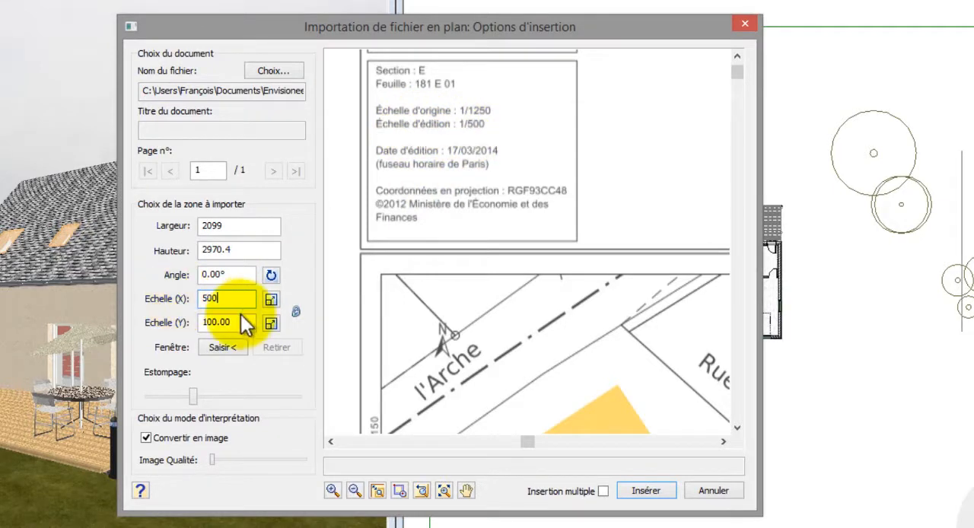
click(239, 323)
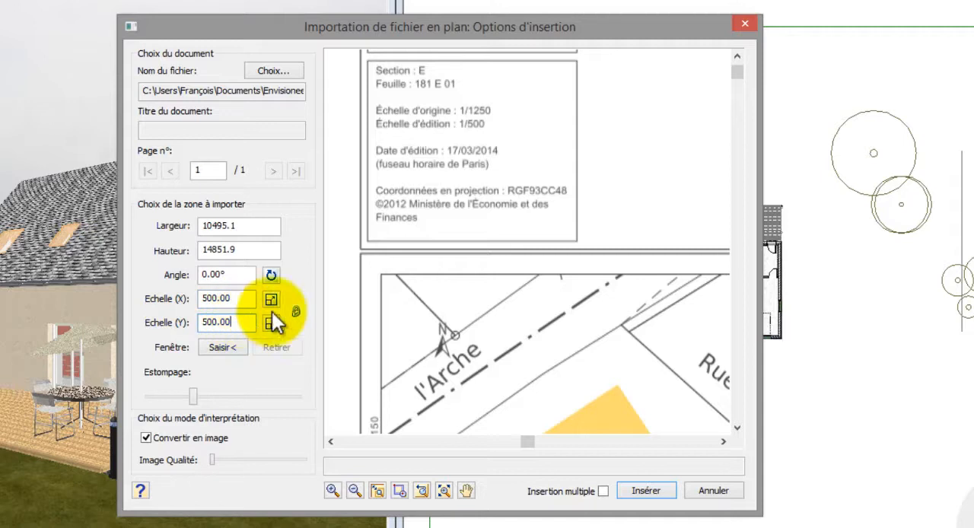
Step: Turn off conversion to image for the imported plan and reduce its fading to the minimum
click(443, 489)
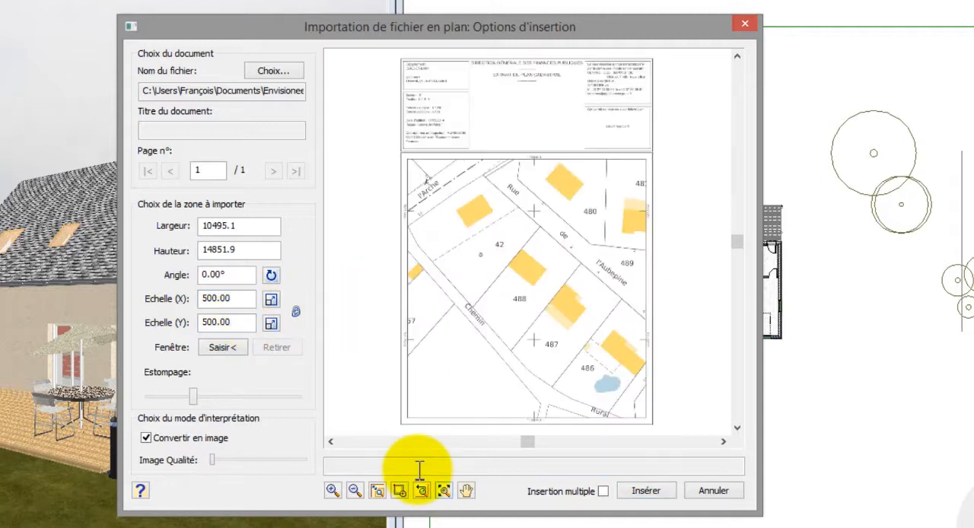
click(146, 438)
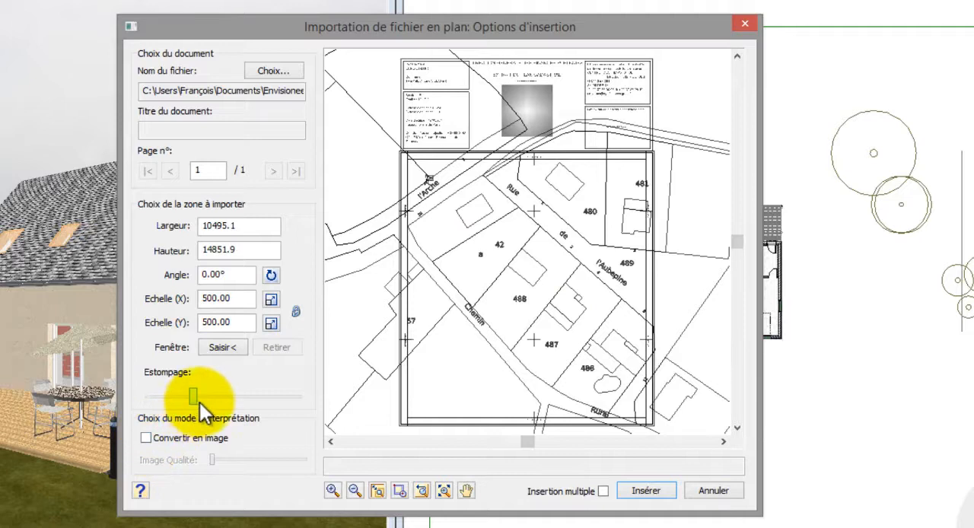
drag(199, 402, 147, 403)
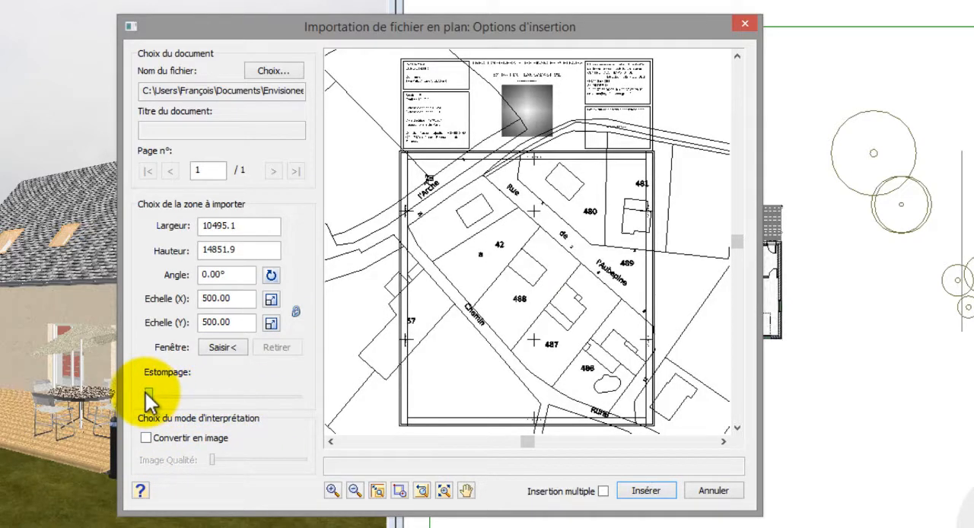
Step: Capture a rectangular import window around parcel 42 and insert that area into the plan
click(233, 347)
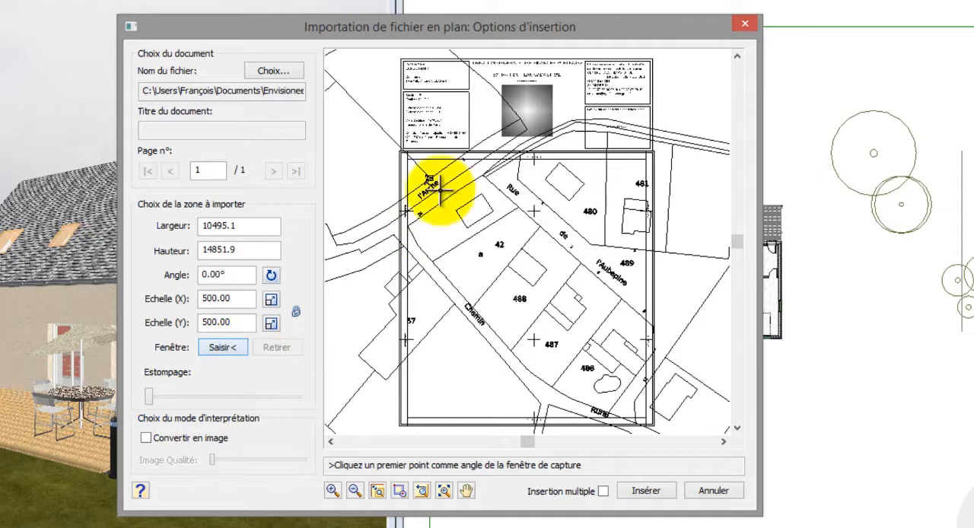
click(414, 185)
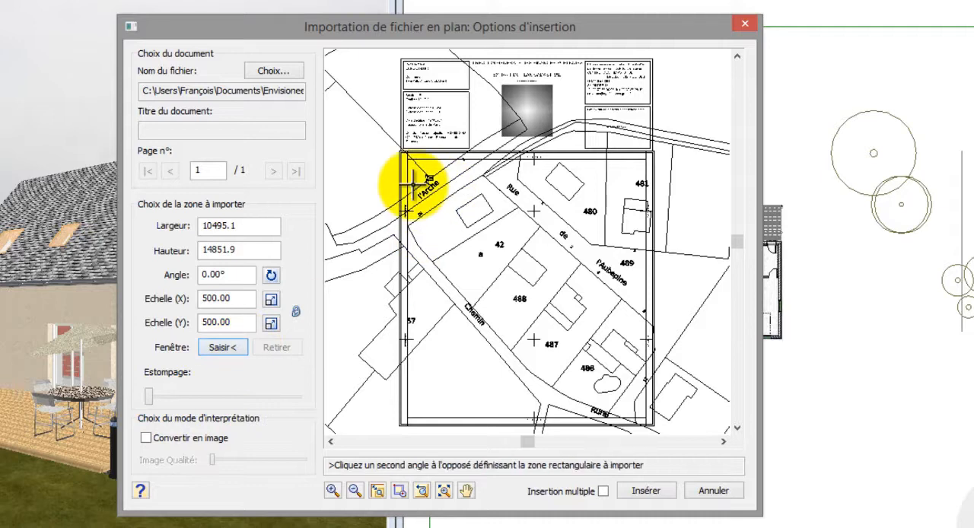
click(565, 326)
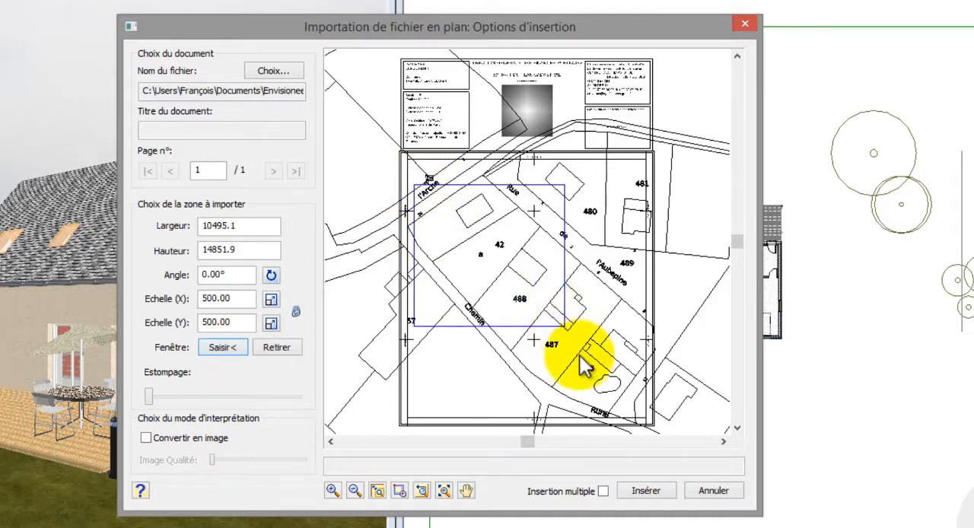
click(643, 490)
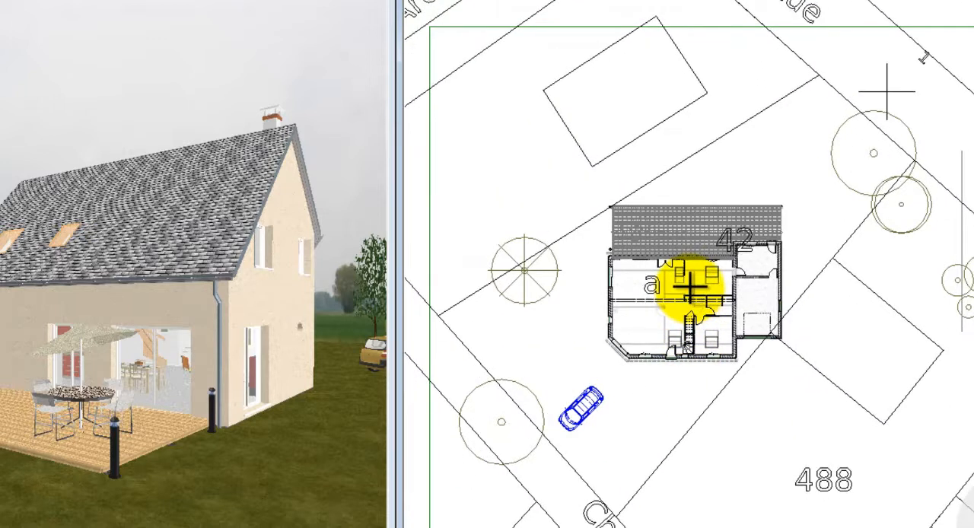
Step: Rotate the imported cadastral drawing until the Chemin runs horizontally below the house, and move it so parcel 42 surrounds the house
click(732, 391)
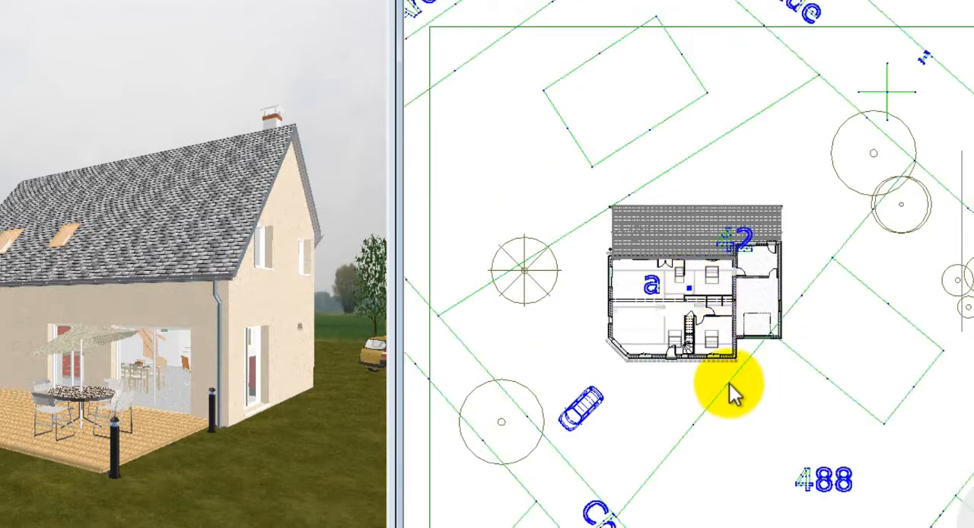
right_click(769, 200)
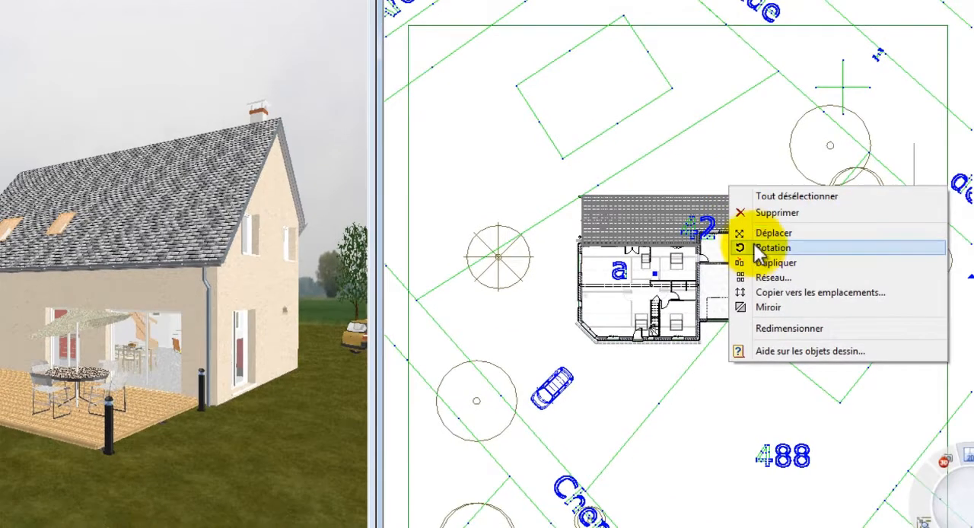
click(768, 248)
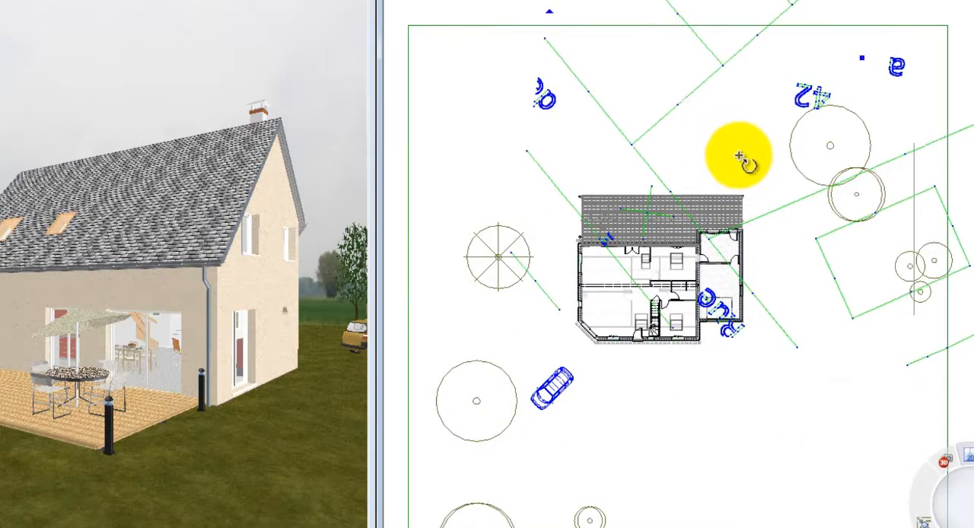
click(749, 156)
drag(772, 305, 670, 191)
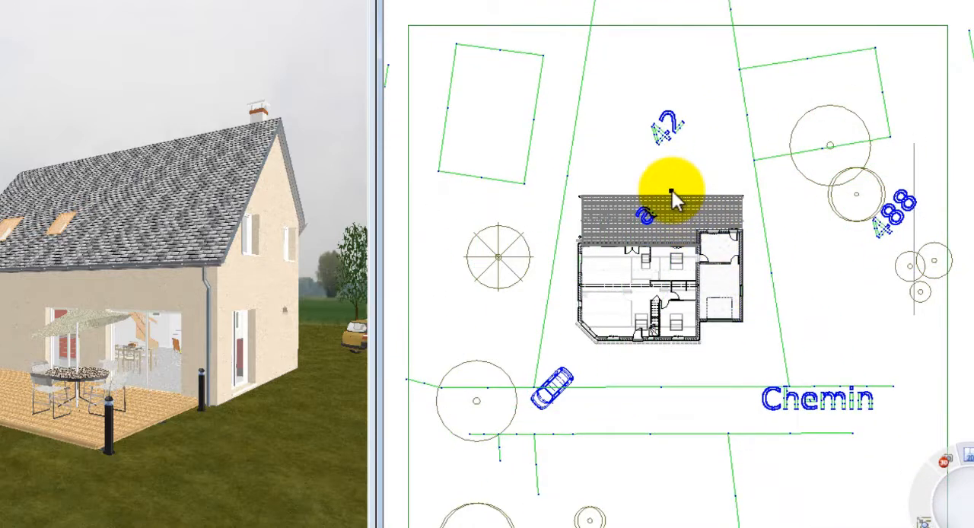
Step: Trace the parcel limits through the four corners of parcel 42 and finish the outline
scroll(630, 456, down, 2)
scroll(682, 220, up, 1)
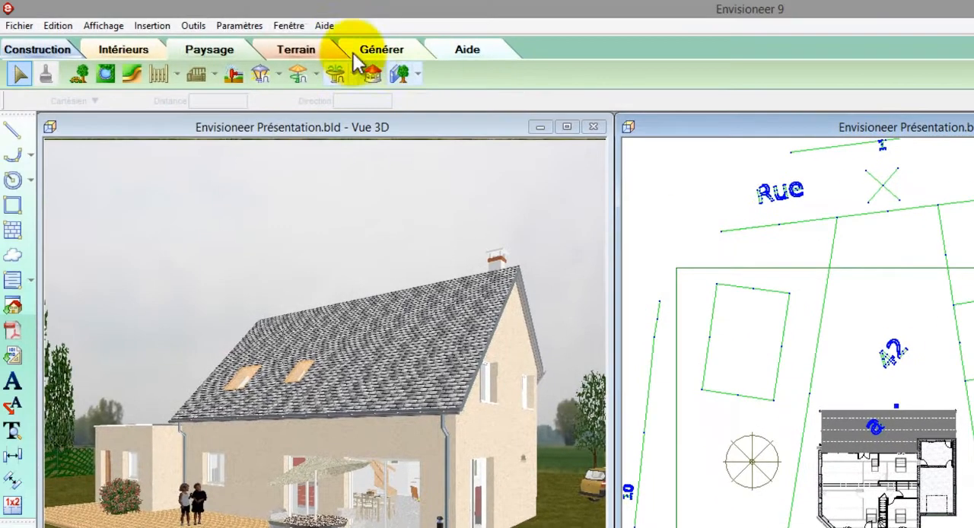
click(302, 53)
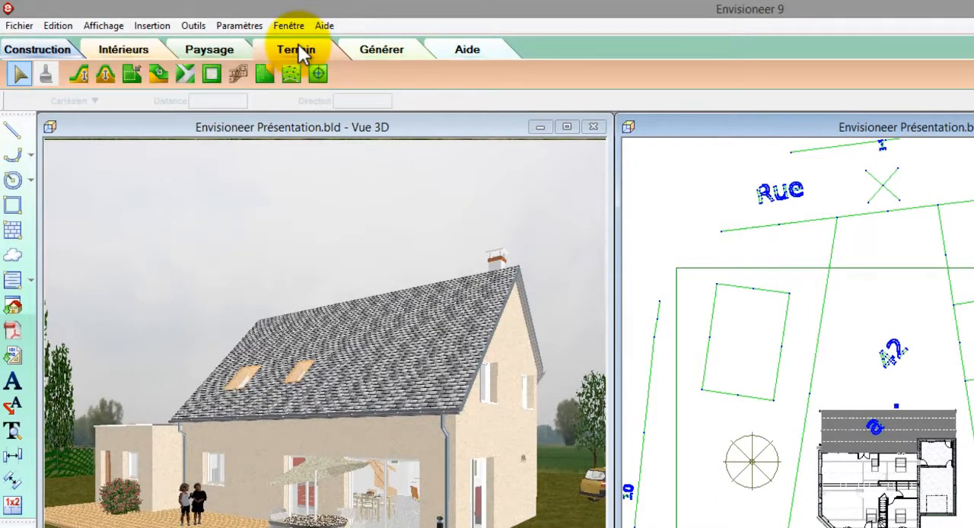
click(264, 74)
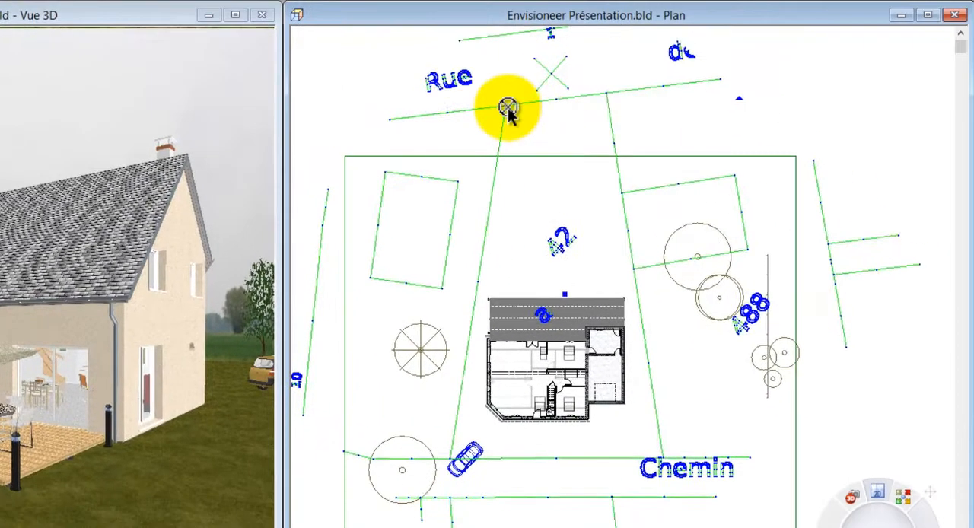
click(737, 184)
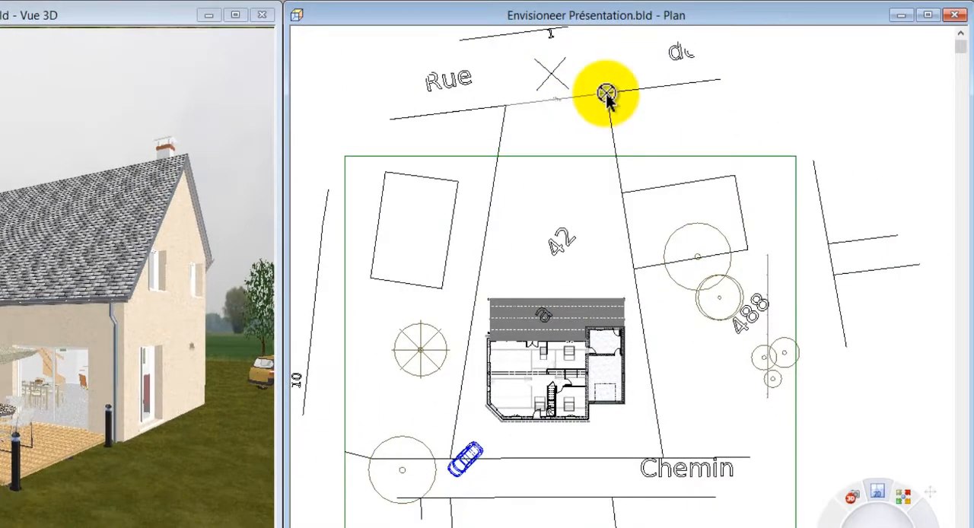
click(607, 93)
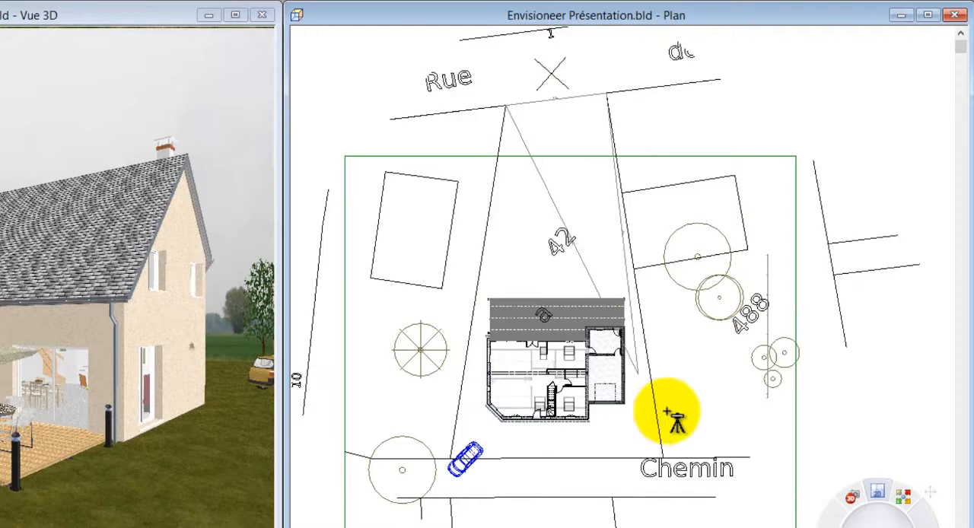
click(654, 457)
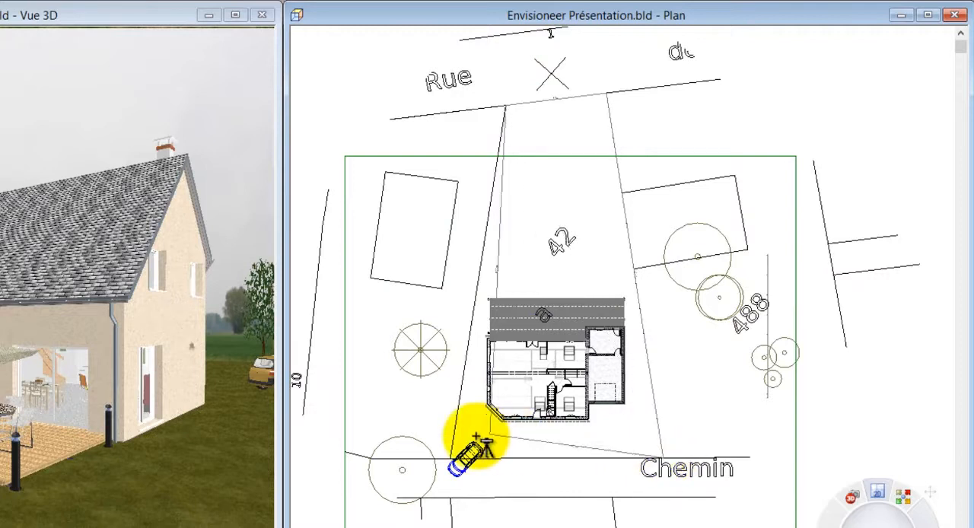
right_click(449, 463)
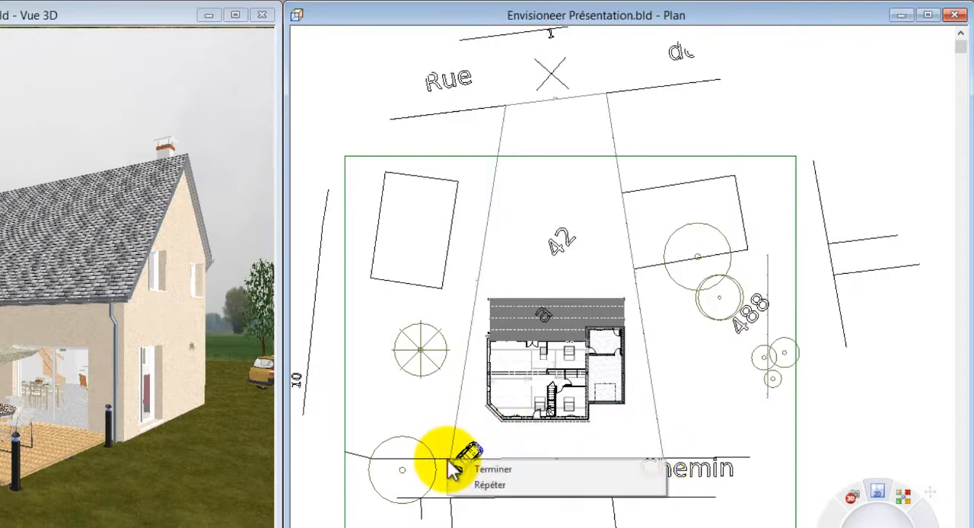
click(472, 459)
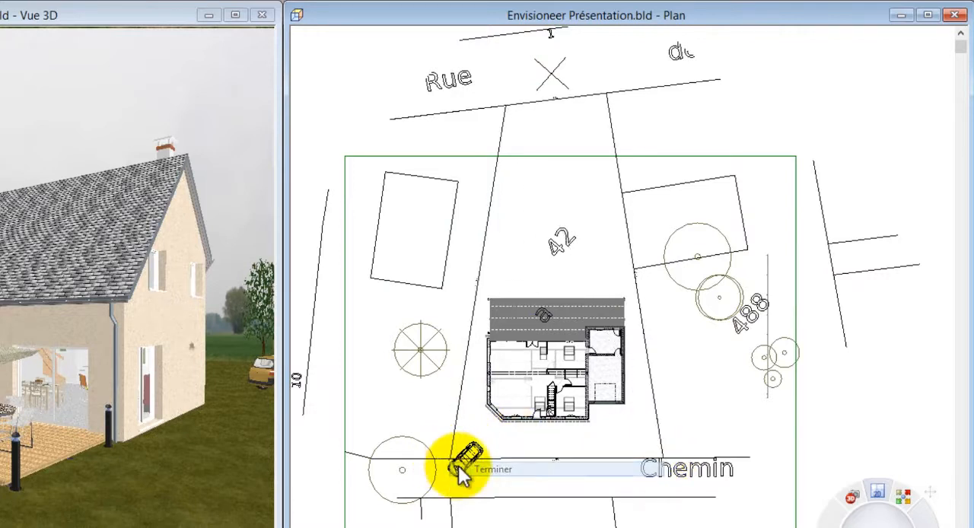
Step: Delete the imported cadastral drawing from the plan, keeping the traced parcel limits
key(ctrl+a)
right_click(441, 296)
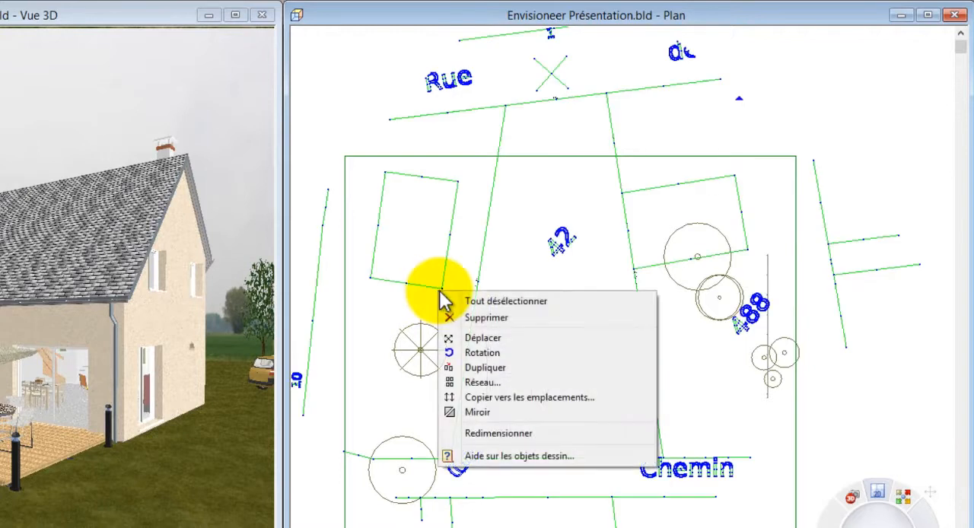
click(483, 318)
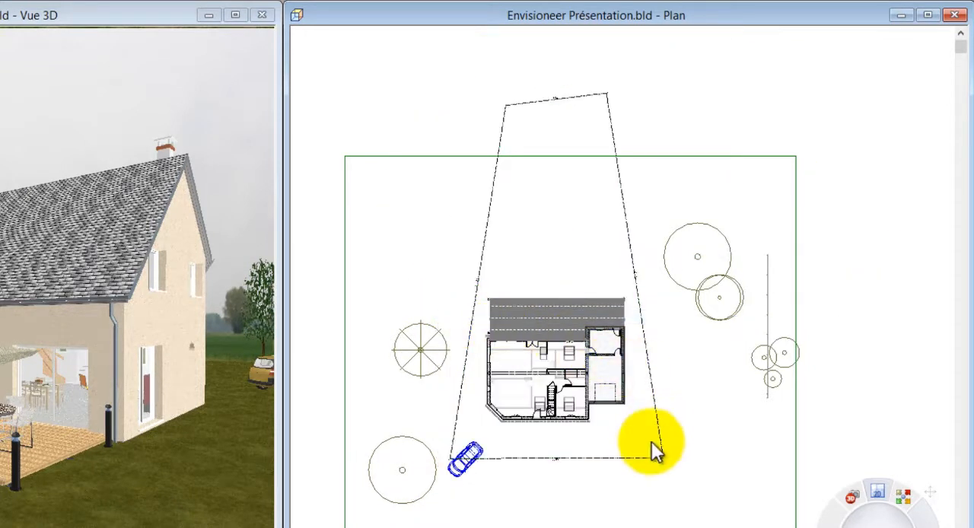
Step: Set the setback distance of the parcel side along the Chemin to 4 m
double_click(626, 458)
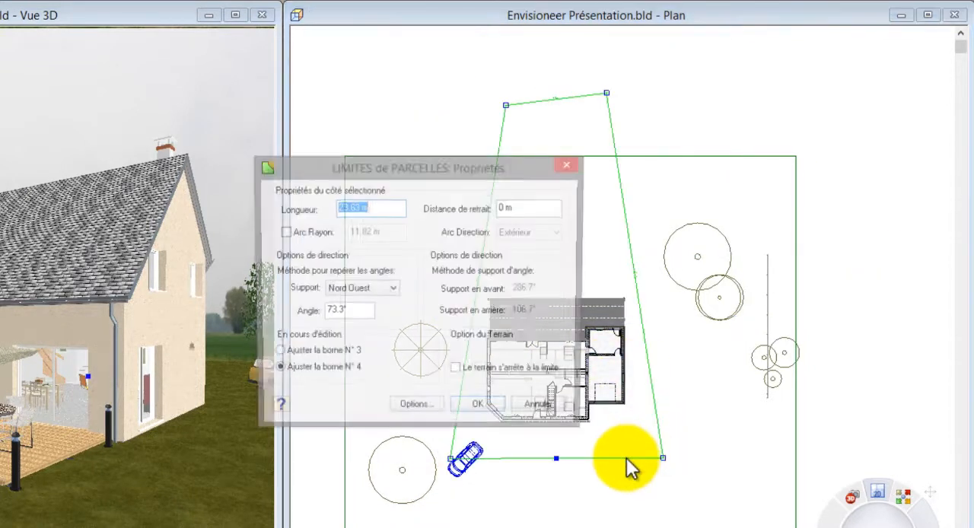
drag(525, 207, 478, 211)
text(4)
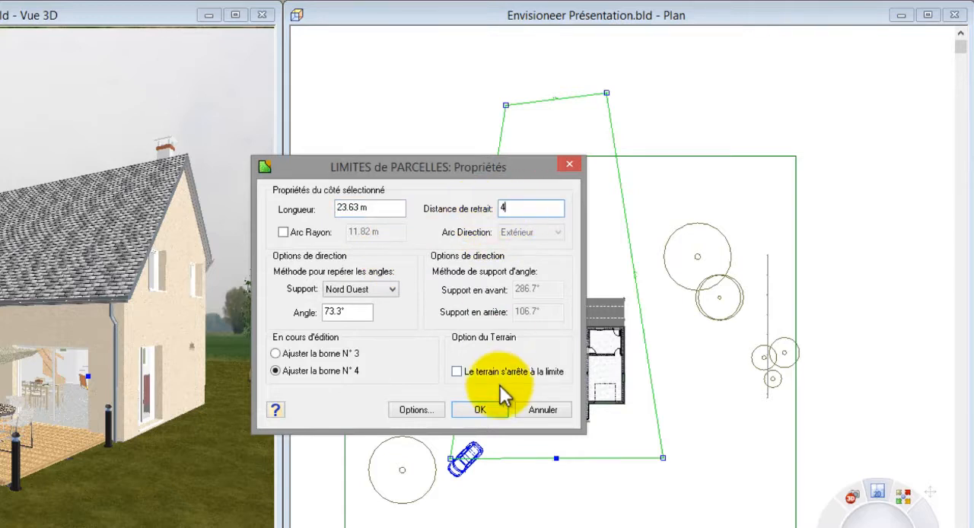
click(480, 410)
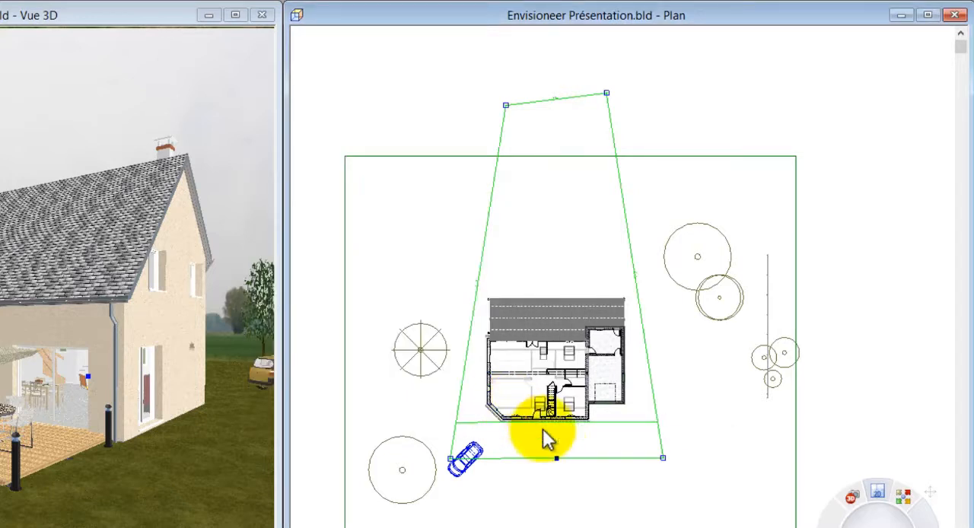
Step: Move the car inside the parcel and turn it to stand in front of the garage
scroll(550, 441, up, 1)
scroll(554, 439, up, 3)
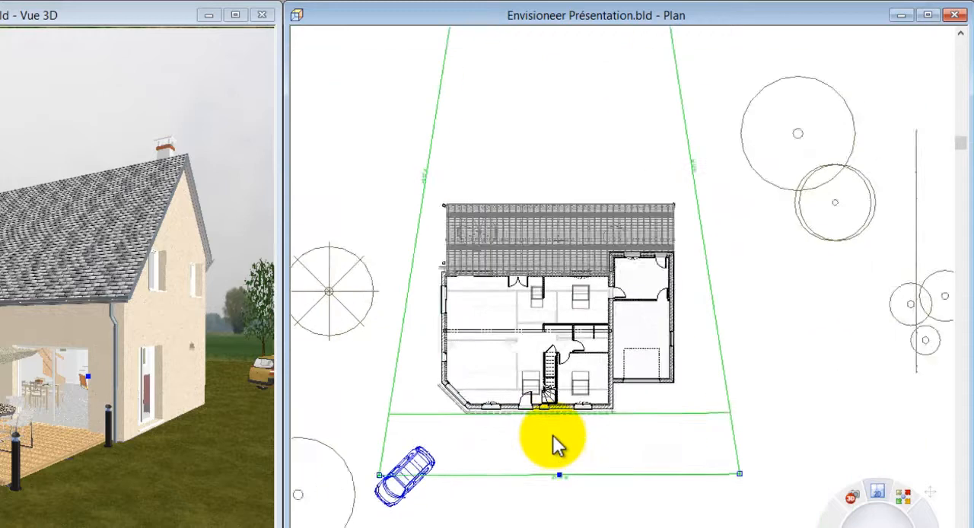
scroll(570, 504, down, 5)
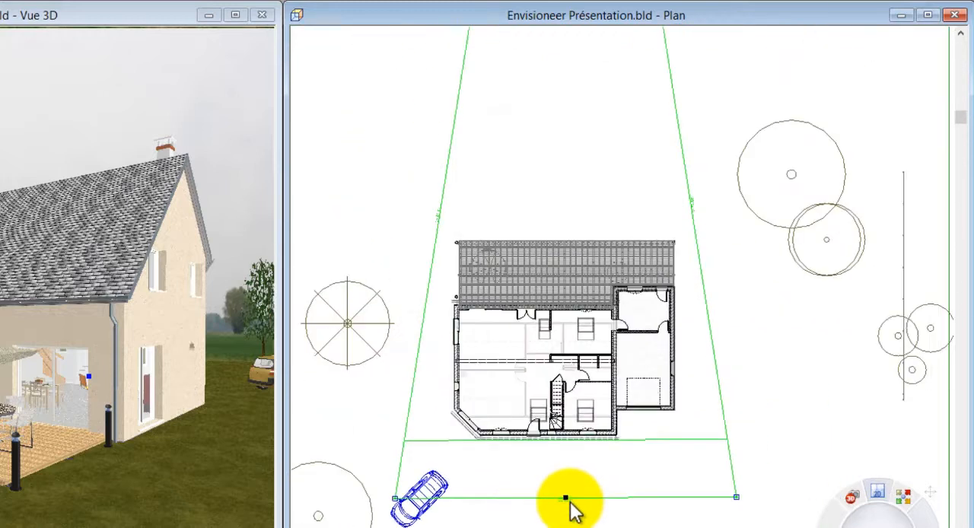
scroll(571, 508, up, 1)
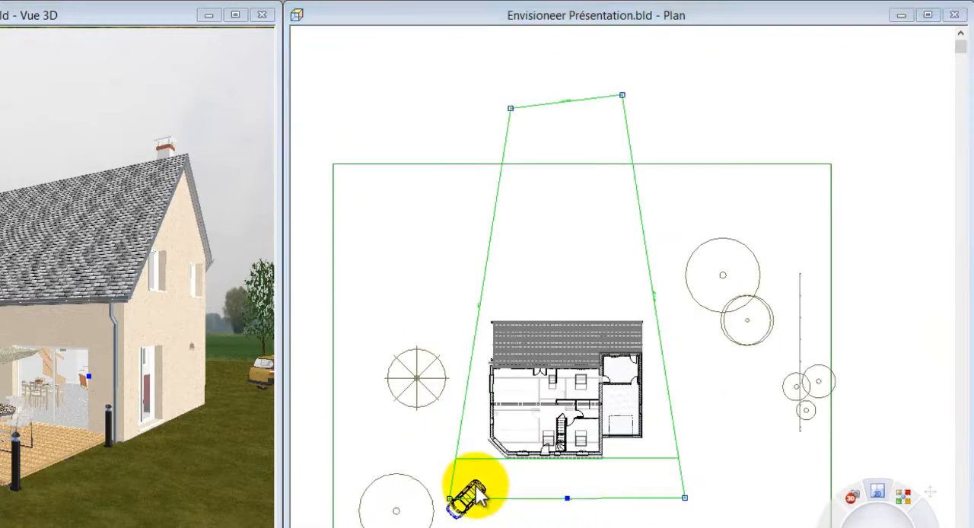
click(467, 495)
drag(508, 500, 633, 485)
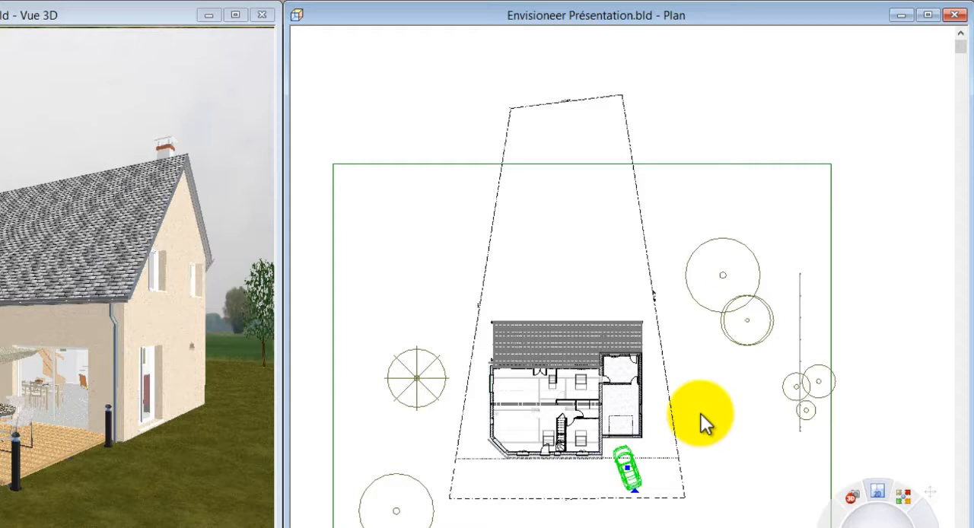
Step: Set the terrain to stop at the boundary in the parcel limits' properties
click(645, 245)
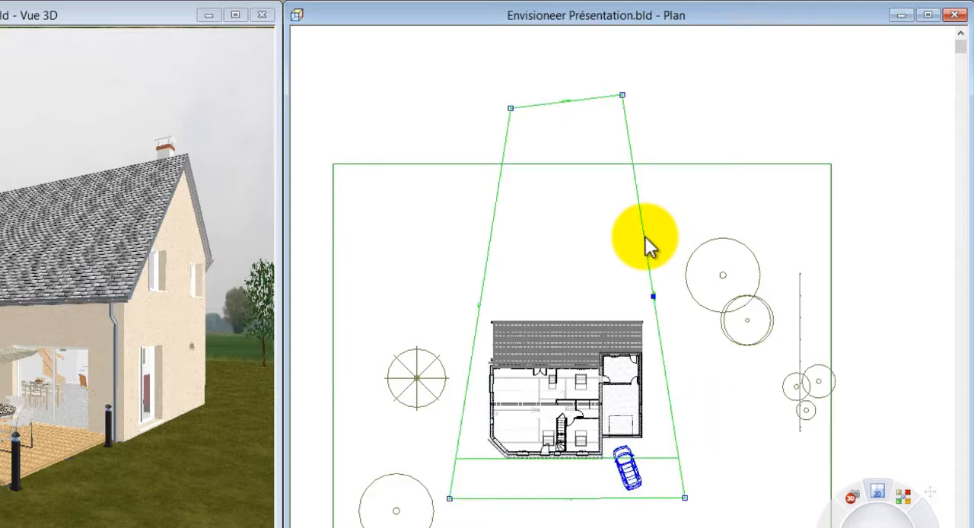
right_click(646, 245)
click(681, 283)
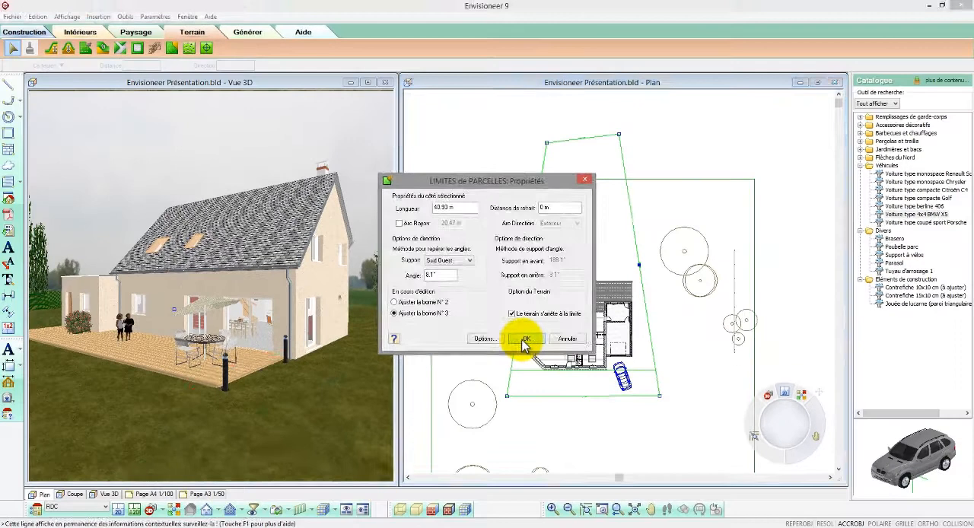
click(480, 409)
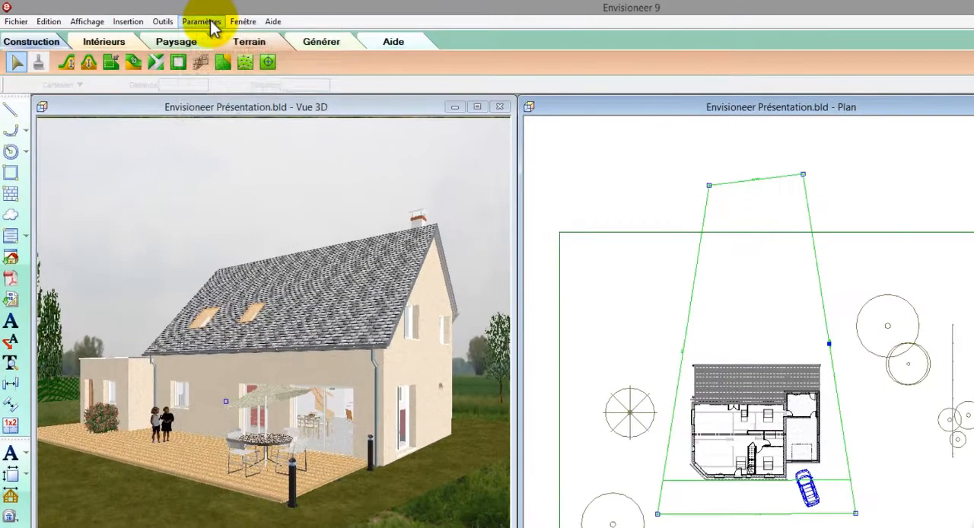
Step: Set the terrain's total length to 80 m in the software's terrain settings
click(189, 19)
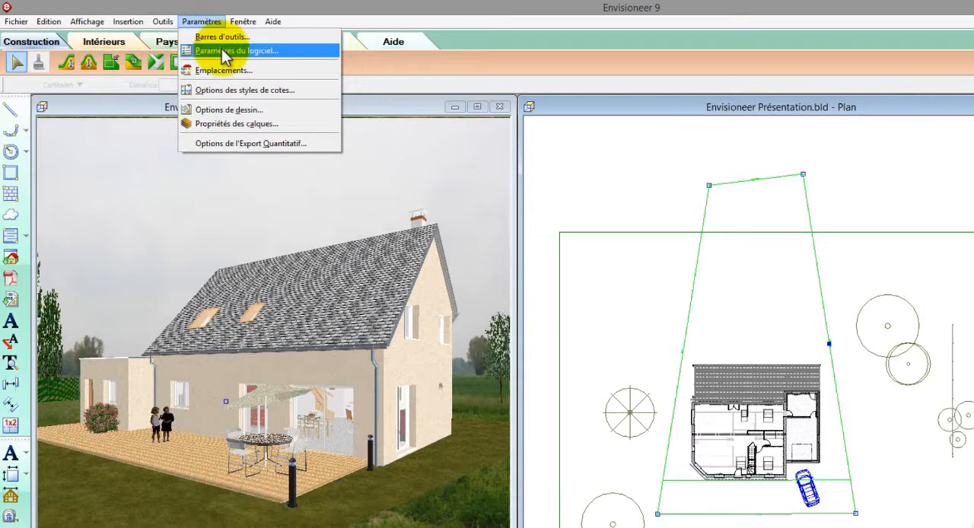
click(223, 52)
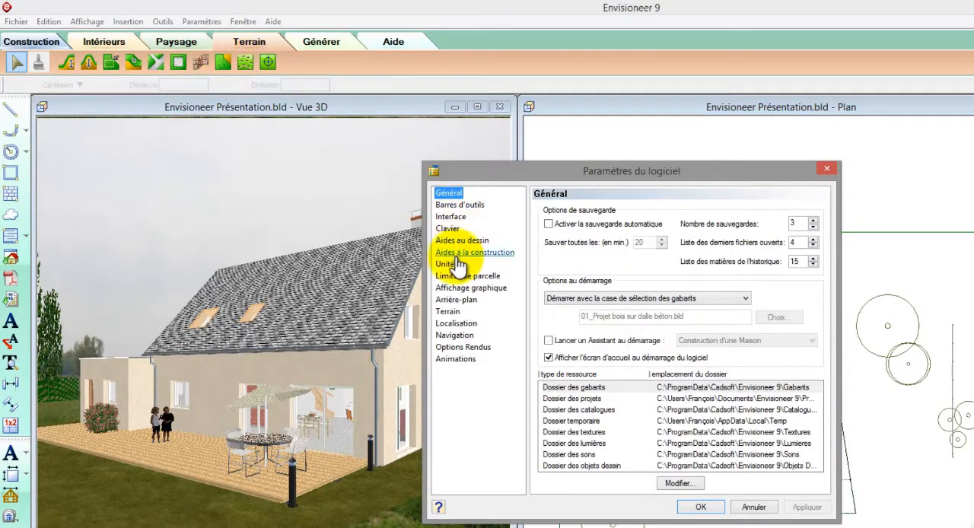
click(447, 312)
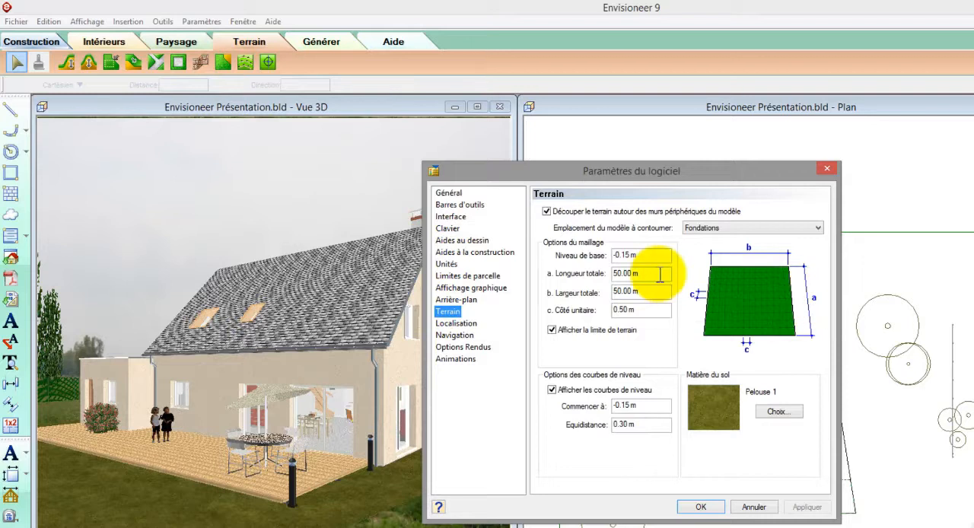
drag(663, 272, 591, 275)
text(8)
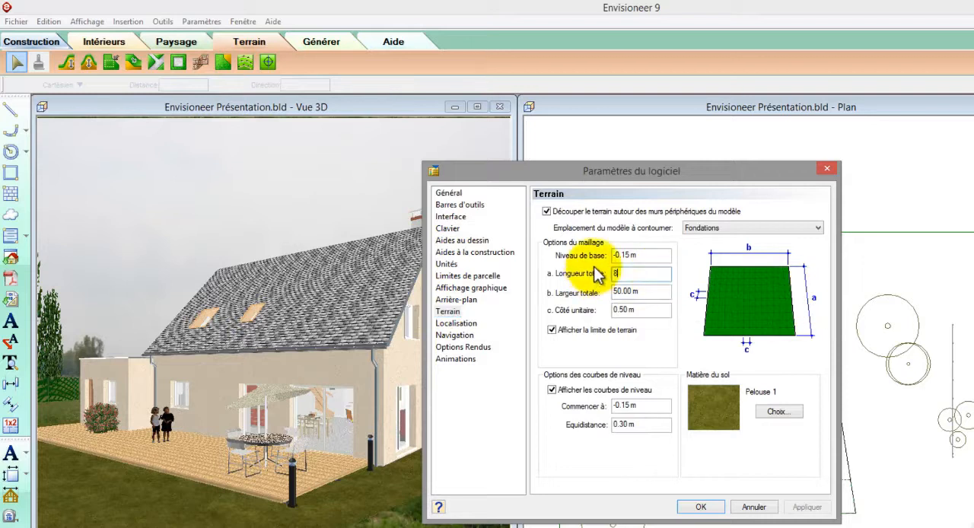
text(0)
click(703, 507)
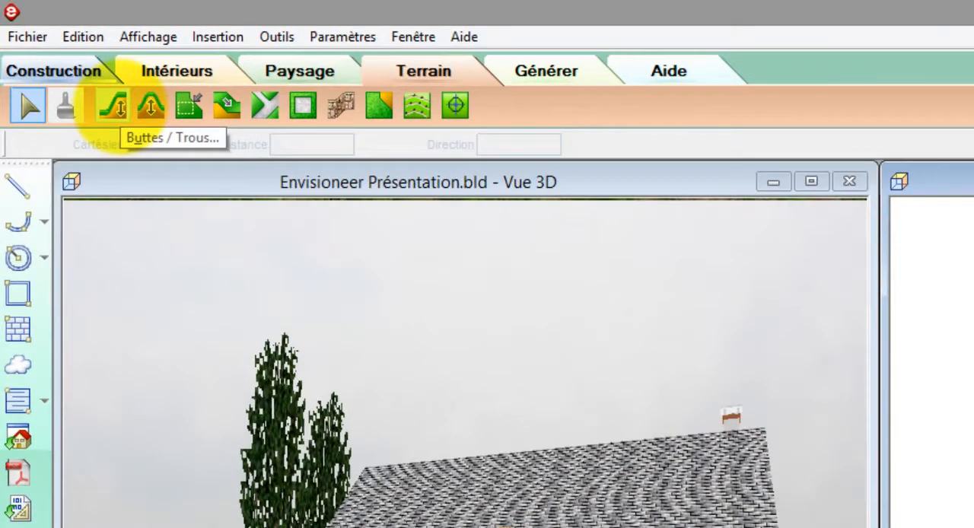
Step: Place a terrain mound 0.5 m high with a slightly more spread profile in the garden behind the house
click(114, 107)
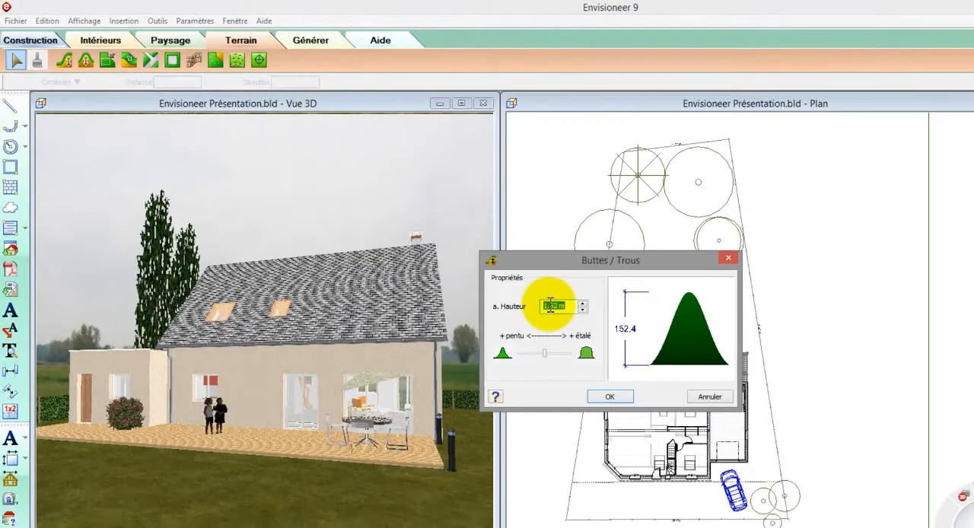
text(0.5)
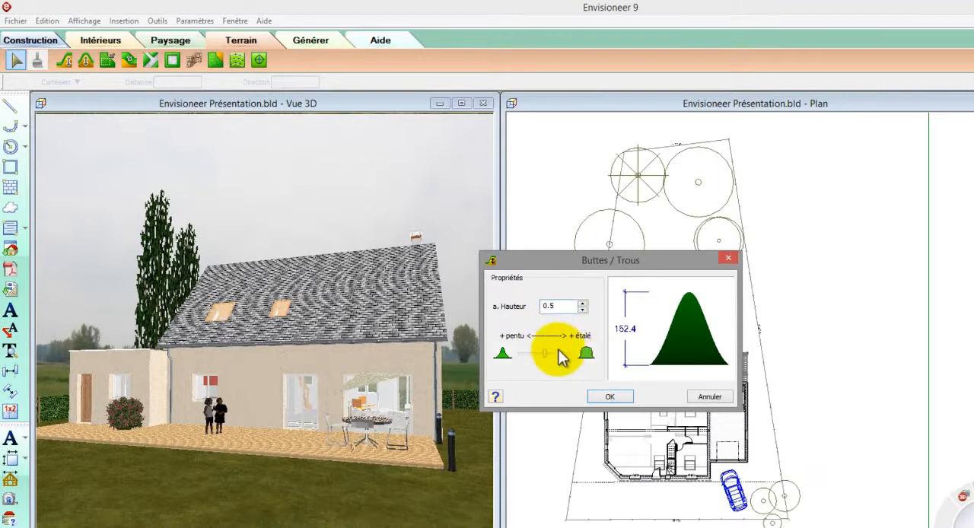
drag(546, 353, 552, 356)
click(606, 398)
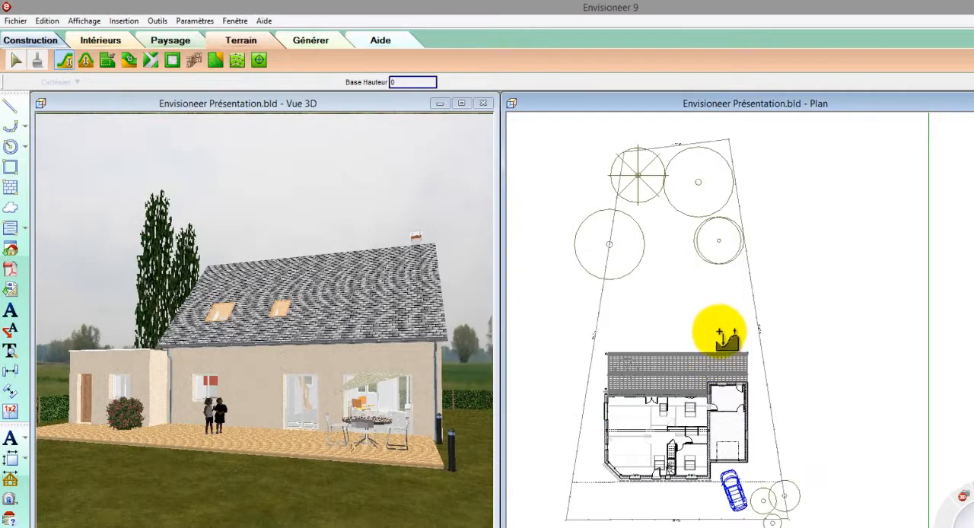
click(654, 320)
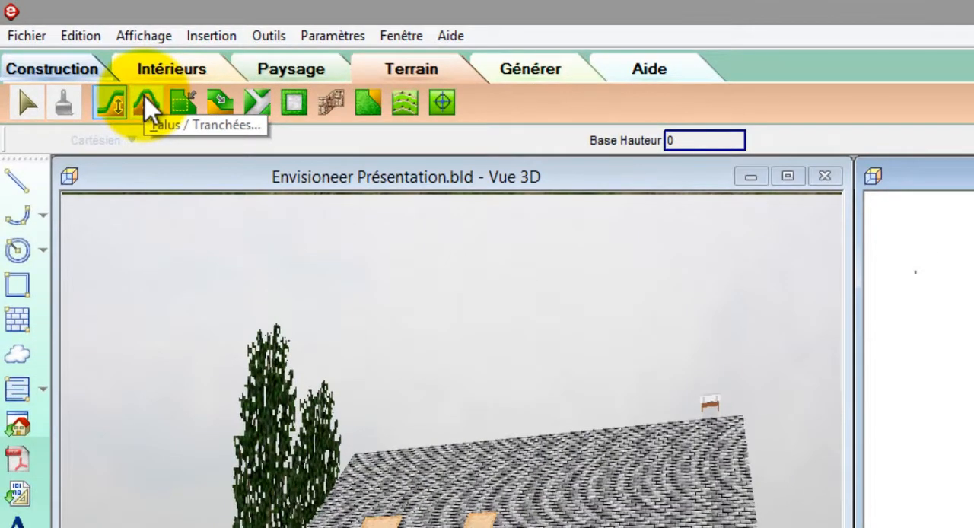
Step: Create a short trench behind the house with a height of -0.4 m and the most spread profile
click(149, 104)
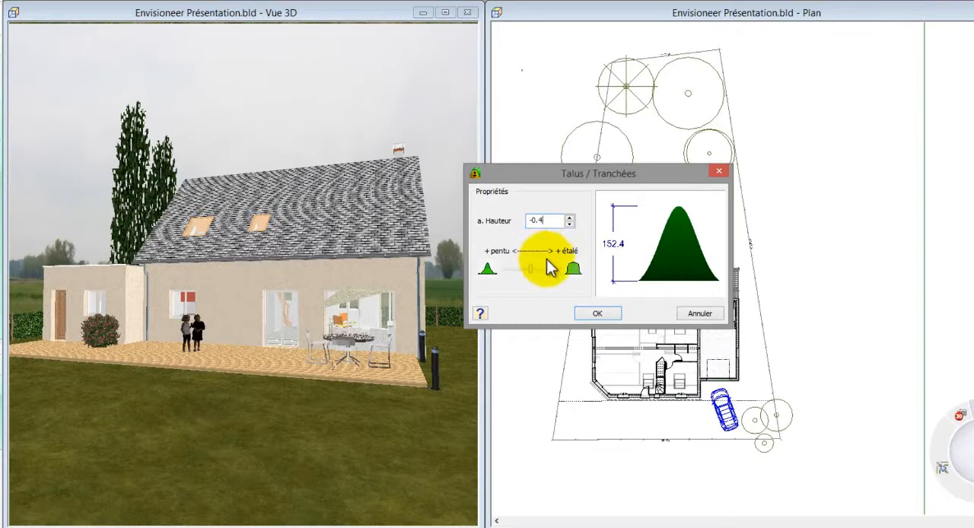
drag(533, 268, 559, 270)
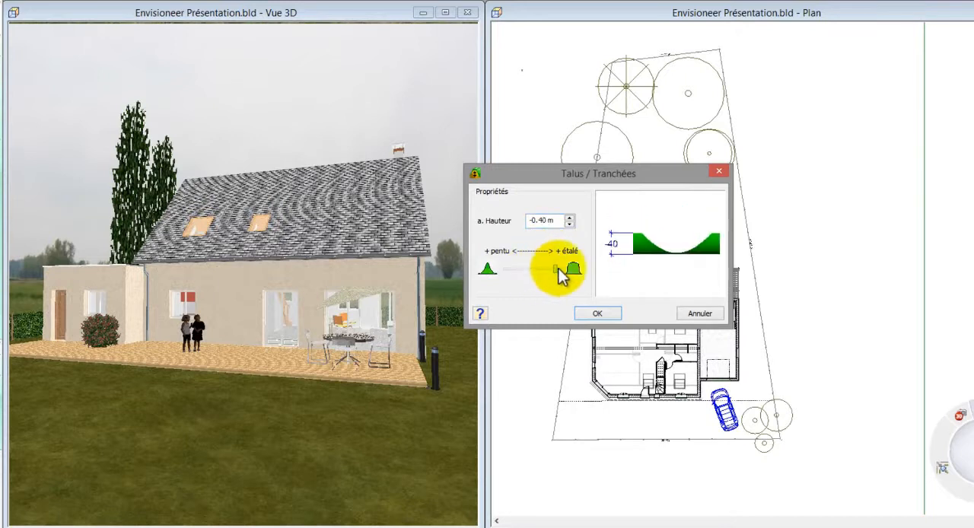
click(597, 313)
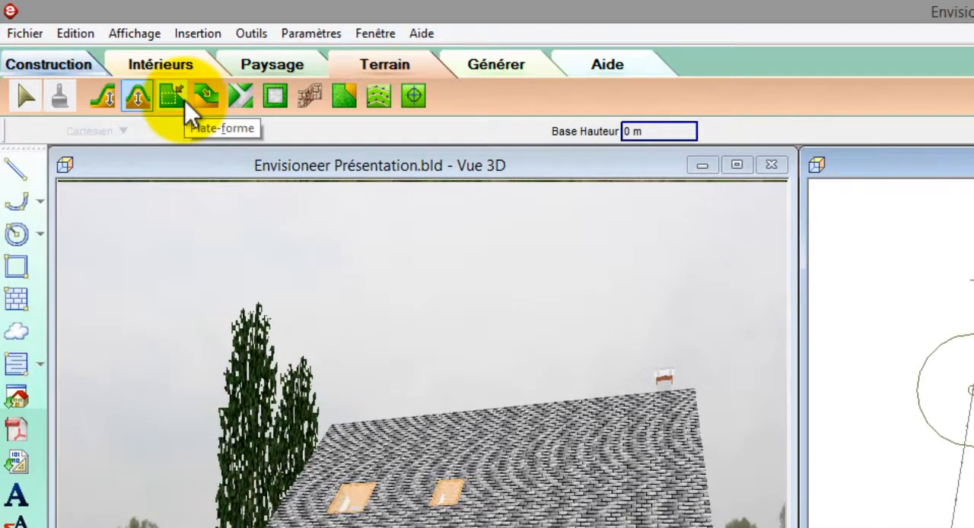
Step: Outline a five-cornered terrain platform 0.5 m high, with a slightly more spread profile, in the garden behind the mound and trench
click(185, 100)
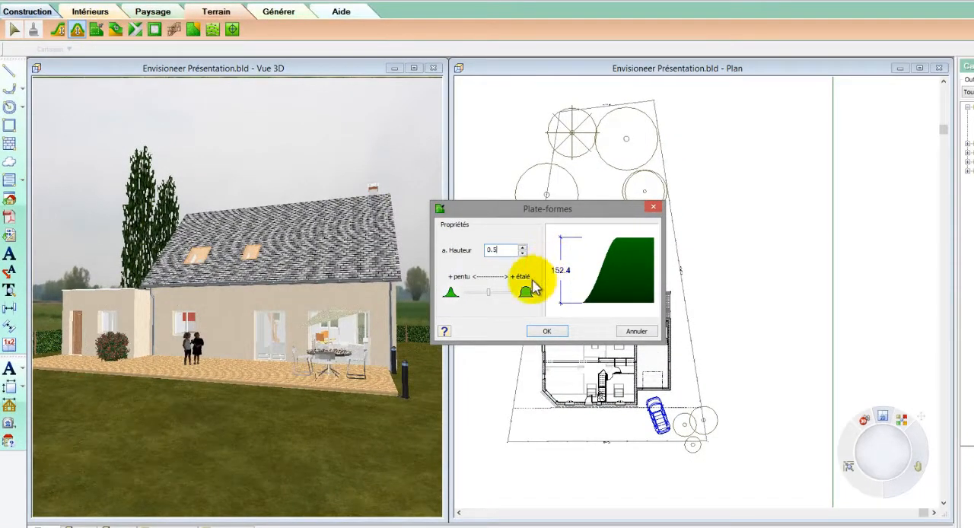
drag(495, 294, 506, 305)
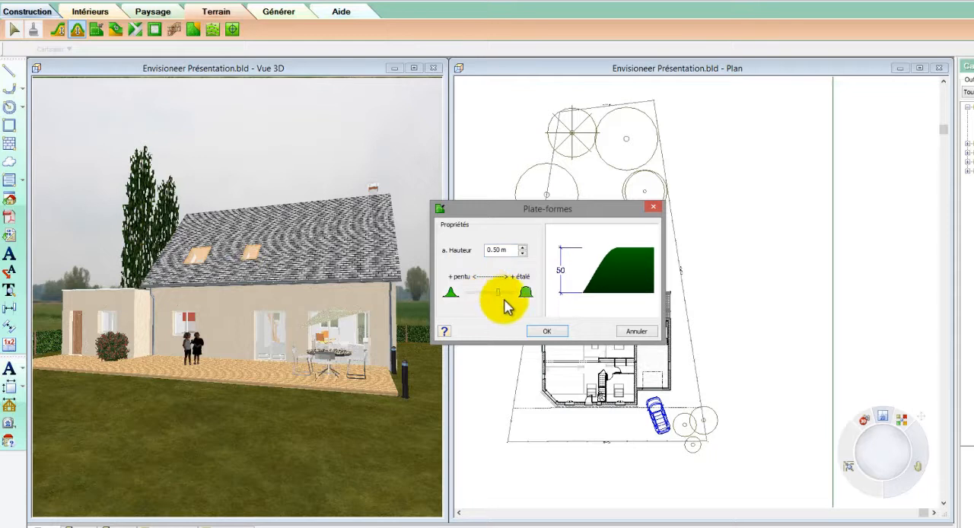
click(541, 331)
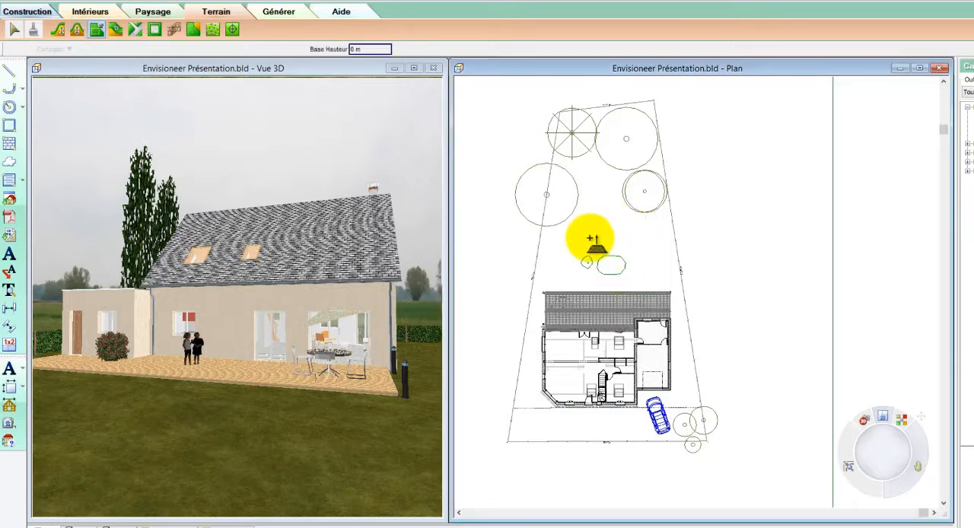
click(590, 238)
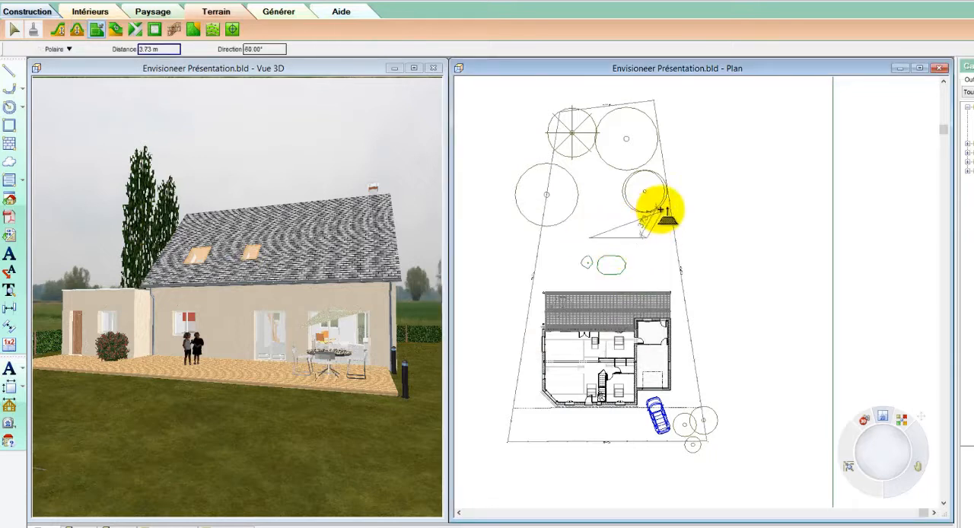
click(663, 210)
click(644, 173)
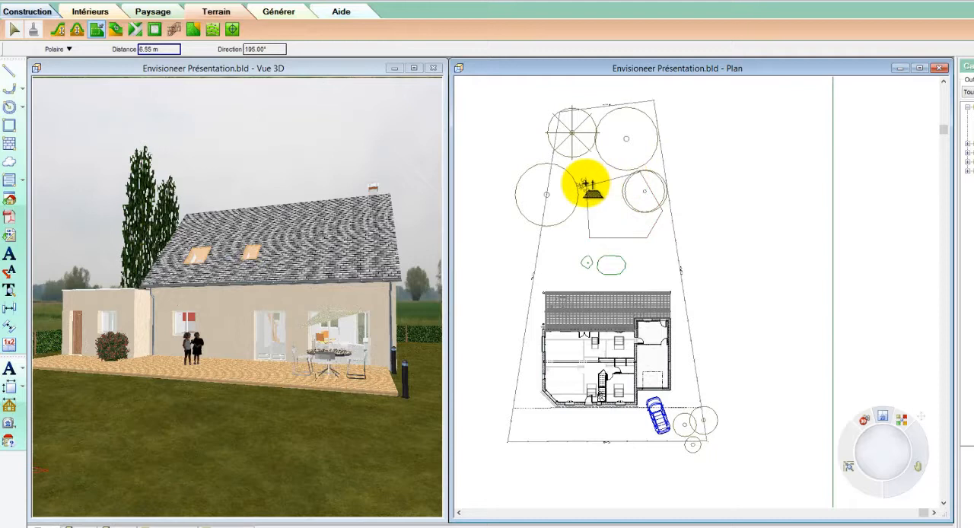
right_click(588, 184)
click(601, 190)
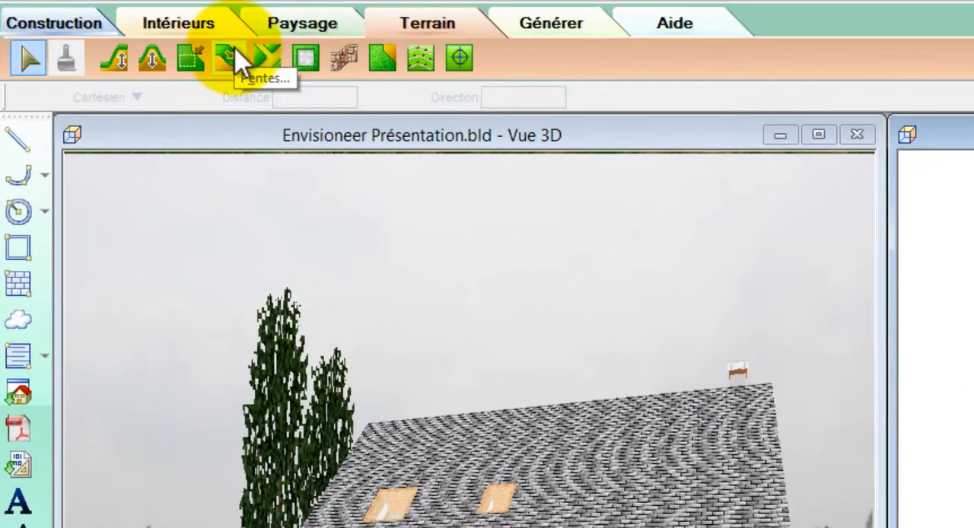
Step: Create a terrain slope with a height of -0.3 m beside the house, running towards the street side
click(230, 58)
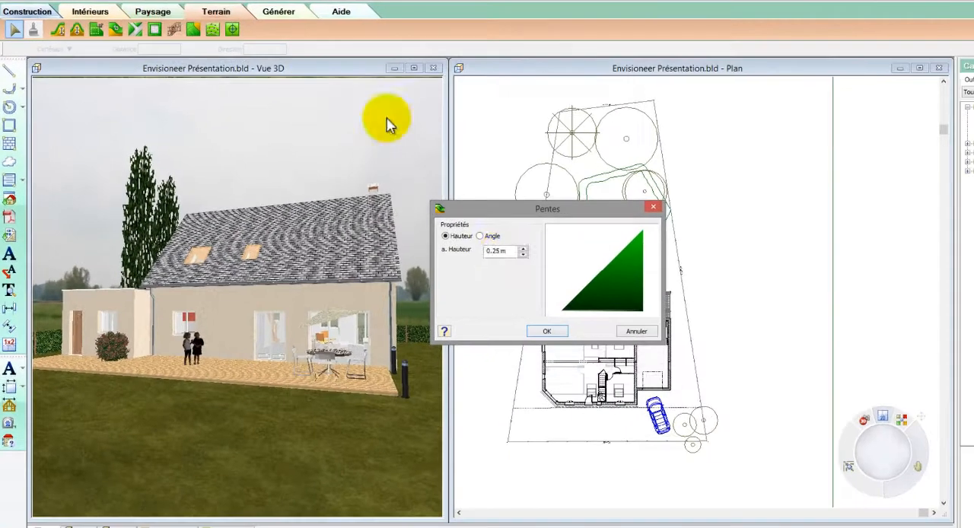
drag(504, 255, 466, 253)
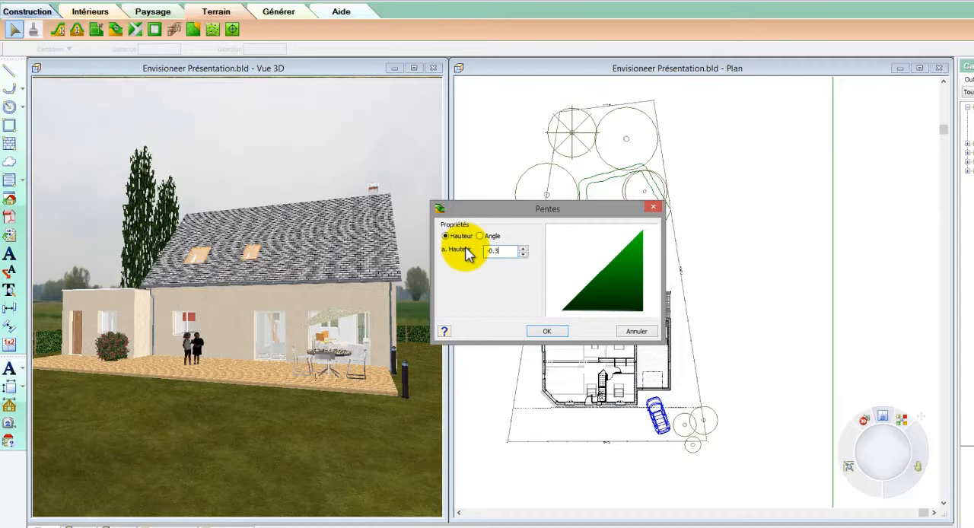
click(550, 332)
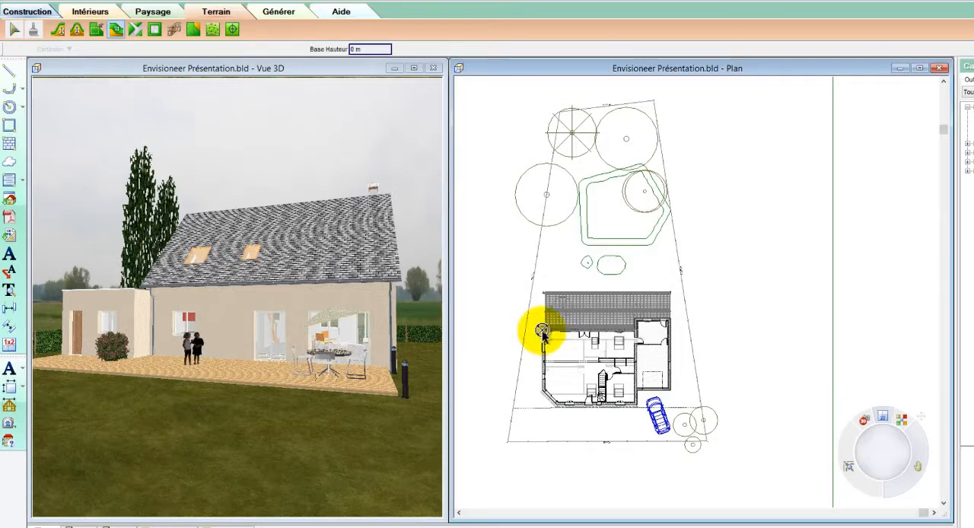
click(542, 332)
click(543, 393)
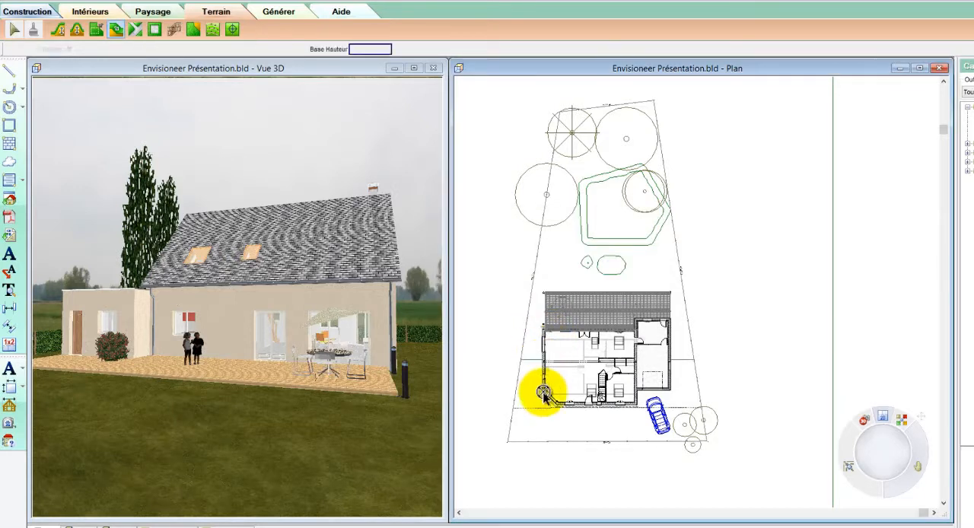
key(Escape)
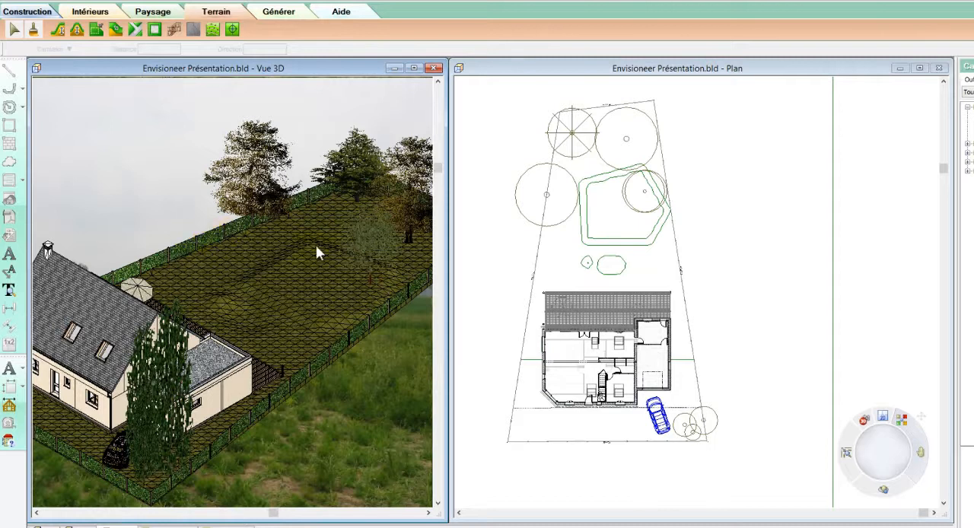
Step: Move the tree standing on the platform slightly away from the parcel boundary
click(375, 253)
drag(370, 251, 358, 288)
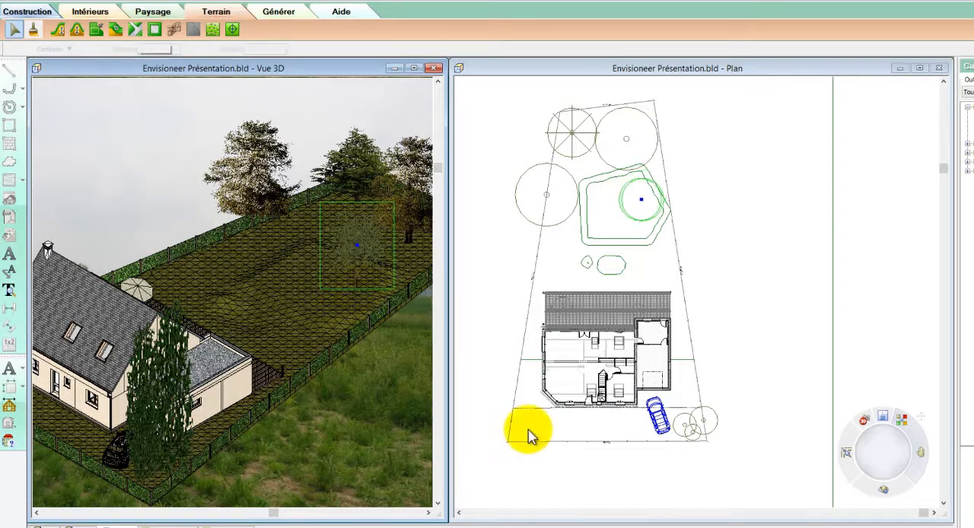
Step: Cut an opening in the street-side fence in front of the garage
click(110, 479)
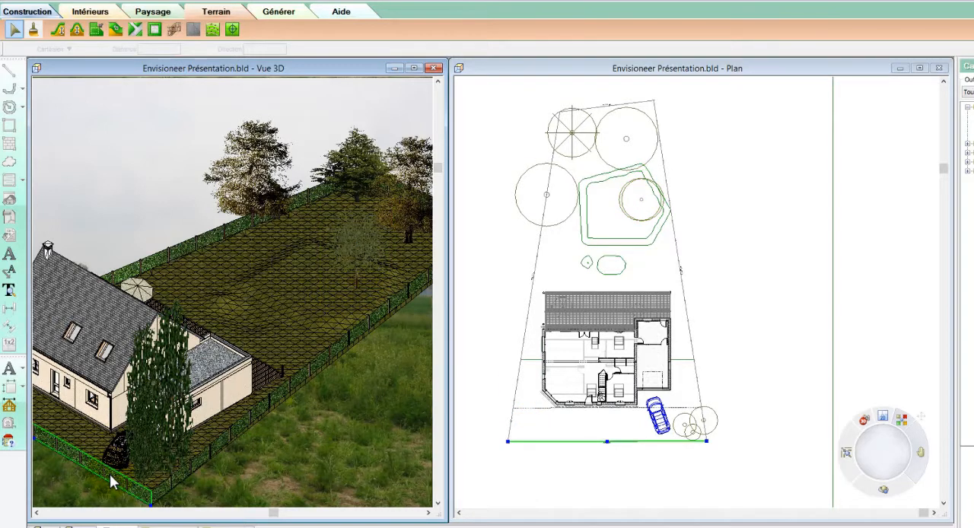
right_click(109, 473)
click(142, 451)
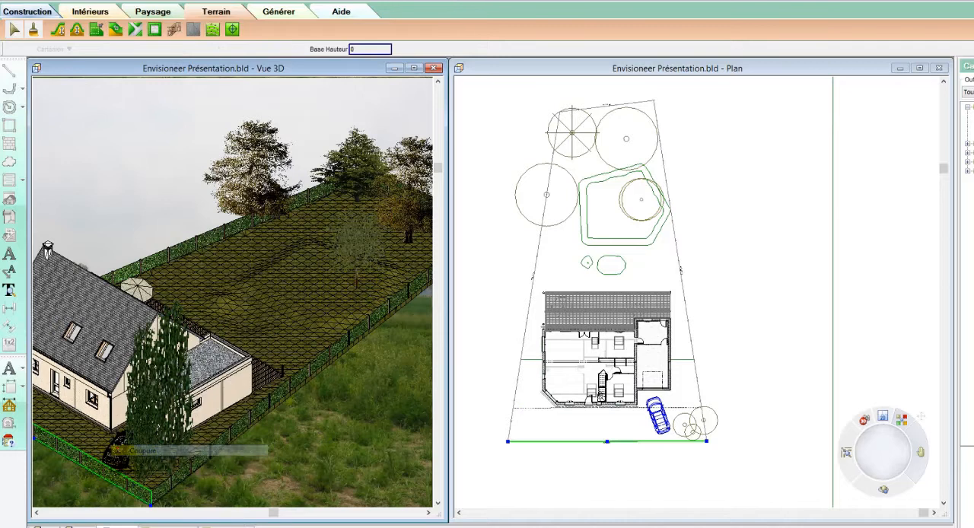
click(104, 475)
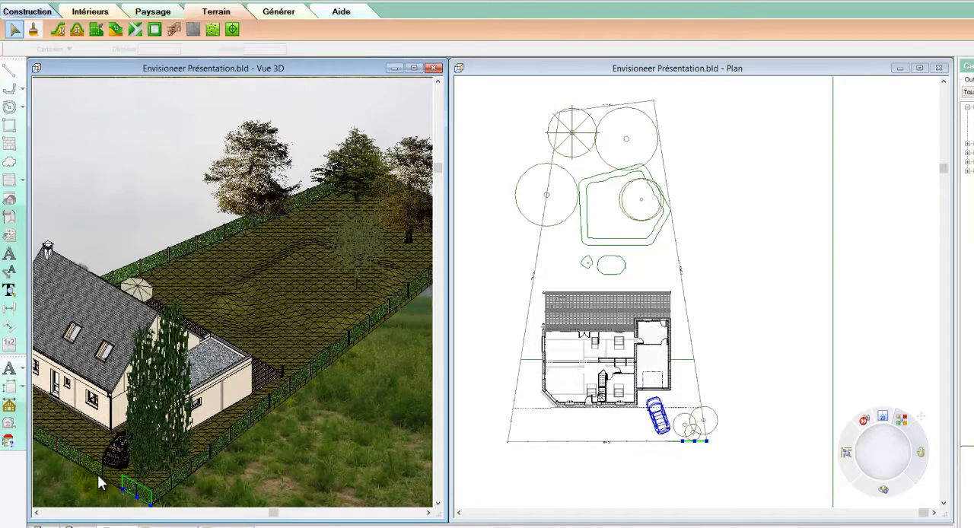
click(97, 473)
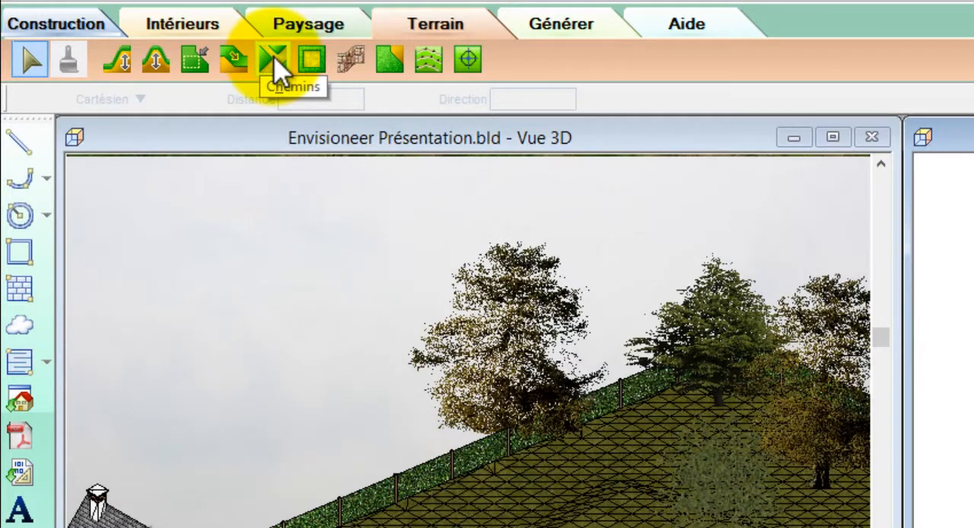
Step: Lay a 250 cm wide poured path about 6.2 m long from the garage to the street boundary
click(275, 59)
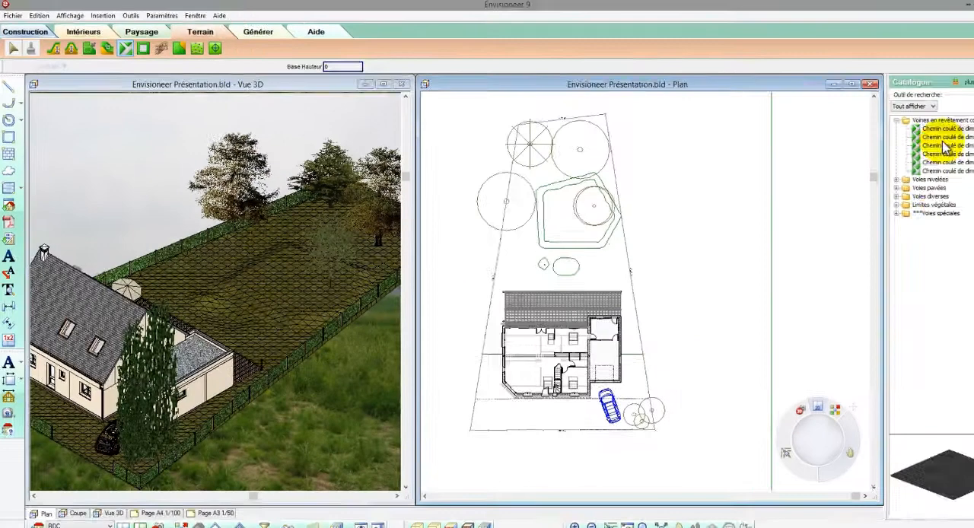
click(928, 137)
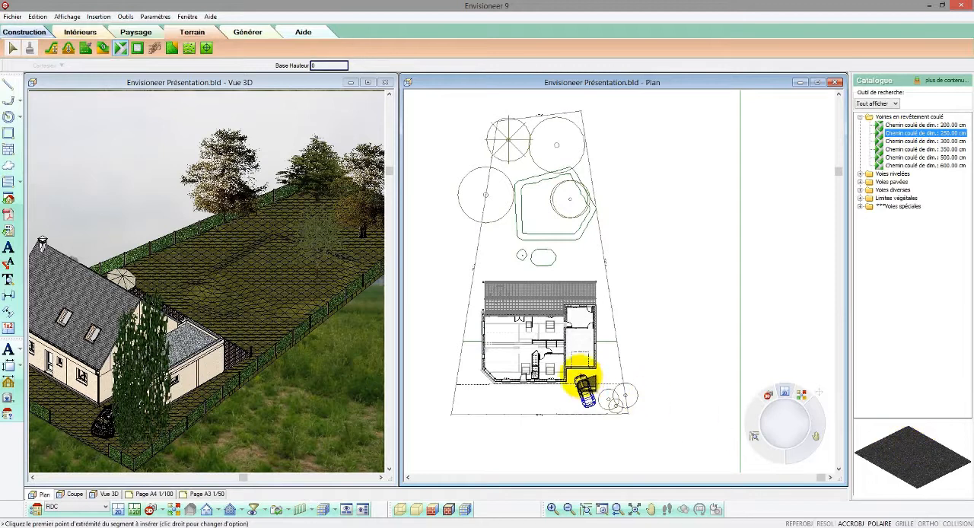
click(580, 379)
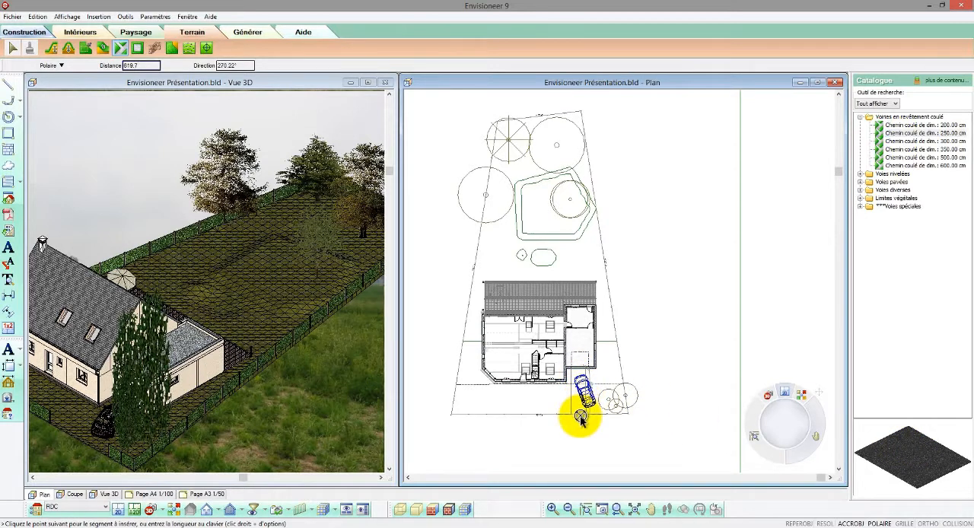
click(589, 423)
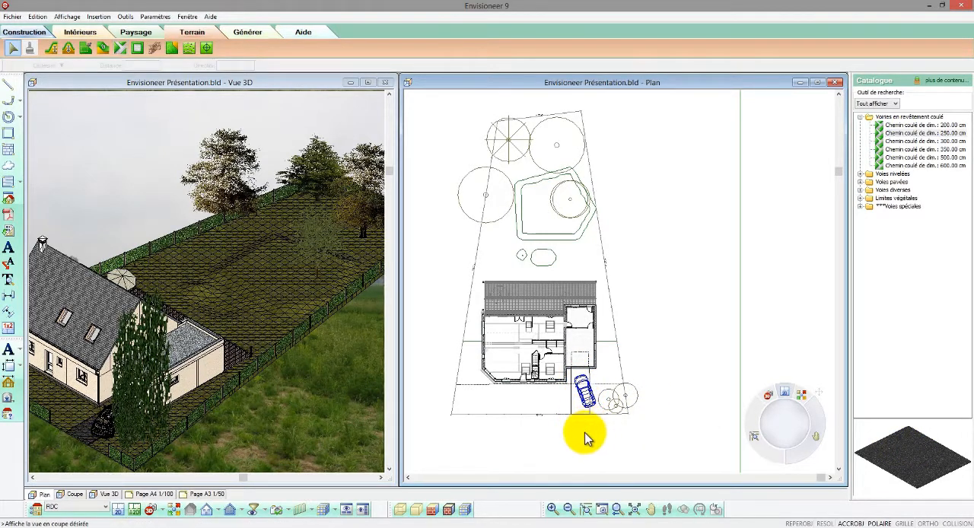
click(310, 423)
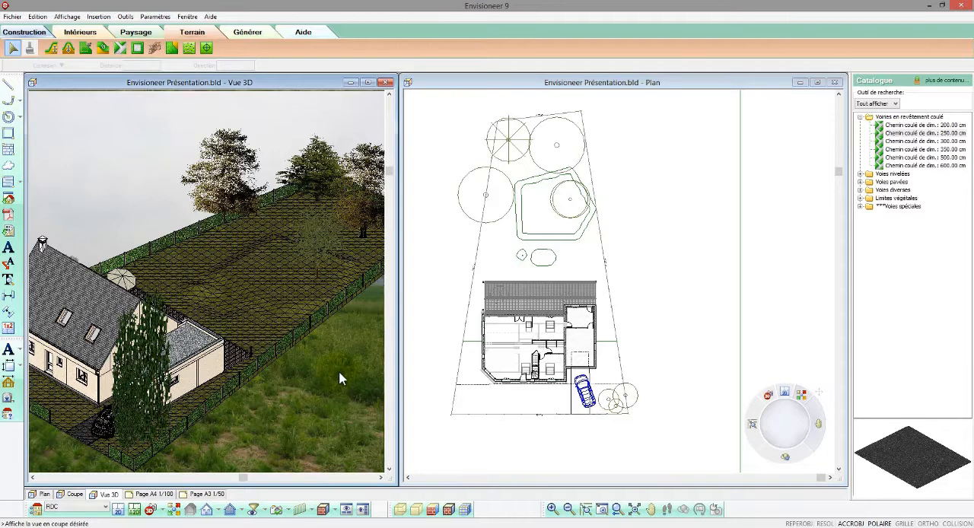
Step: Move the car on the driveway slightly sideways, away from the poplars
scroll(340, 378, down, 1)
scroll(92, 435, up, 2)
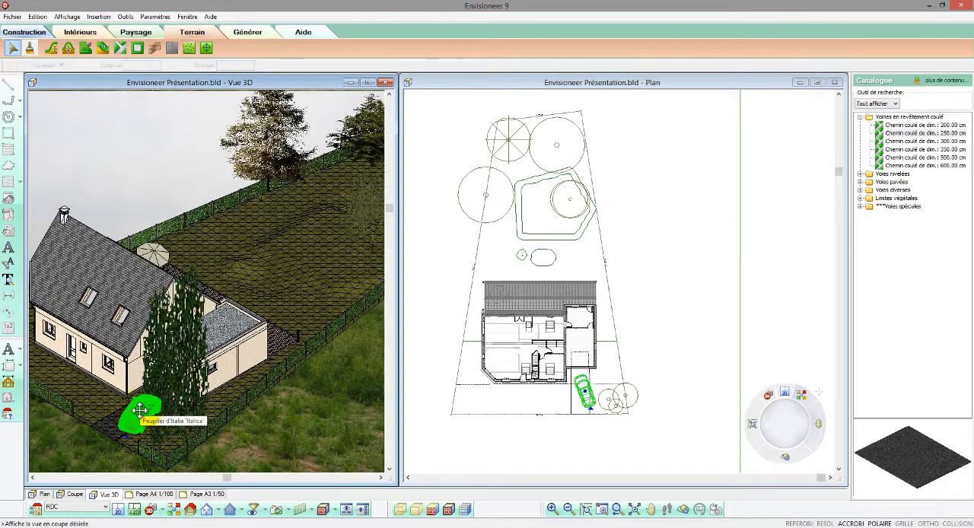
drag(139, 410, 135, 411)
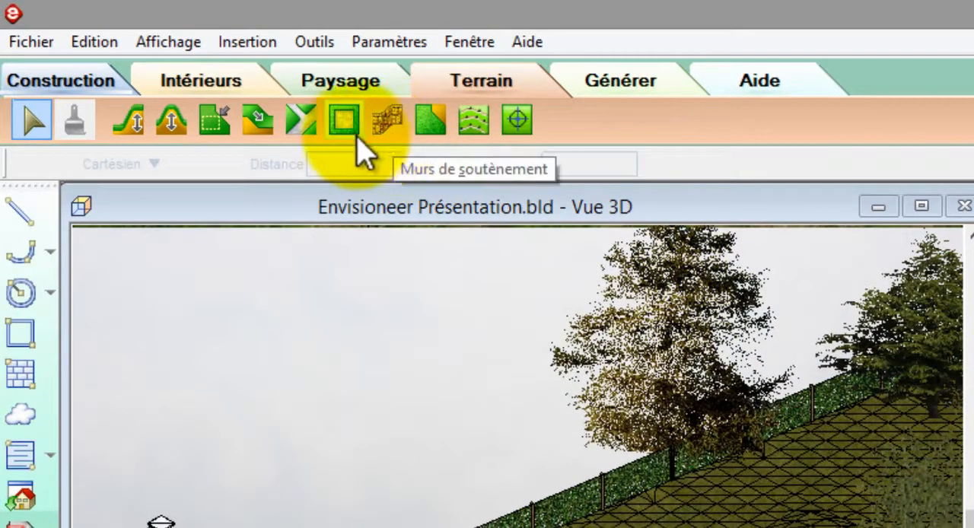
Step: Lay a polygonal Terre végétale surface over the garden platform, with its house-side edge about 881 cm long
click(350, 128)
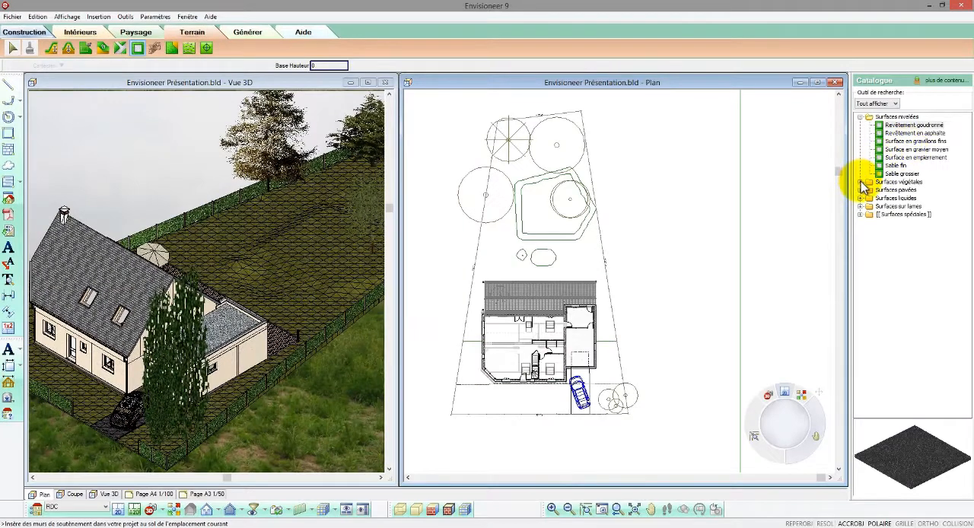
click(860, 182)
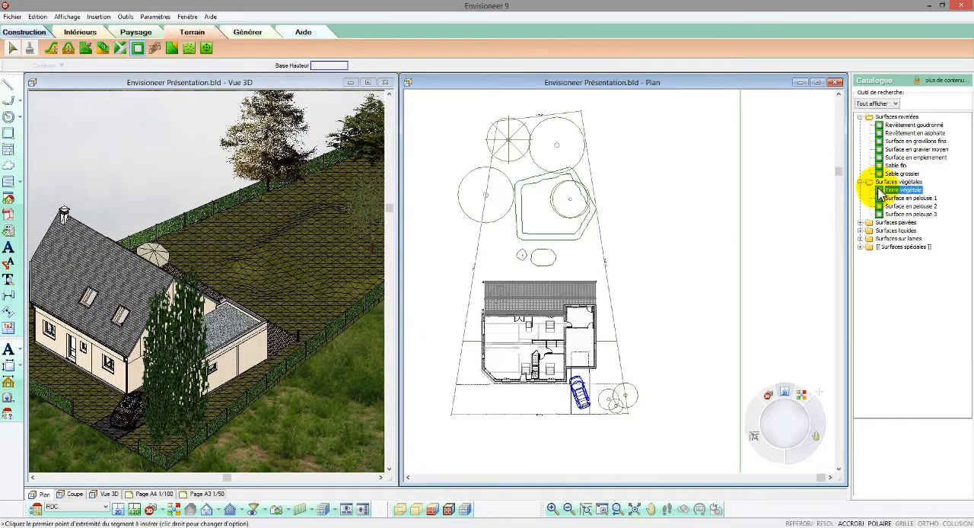
click(883, 199)
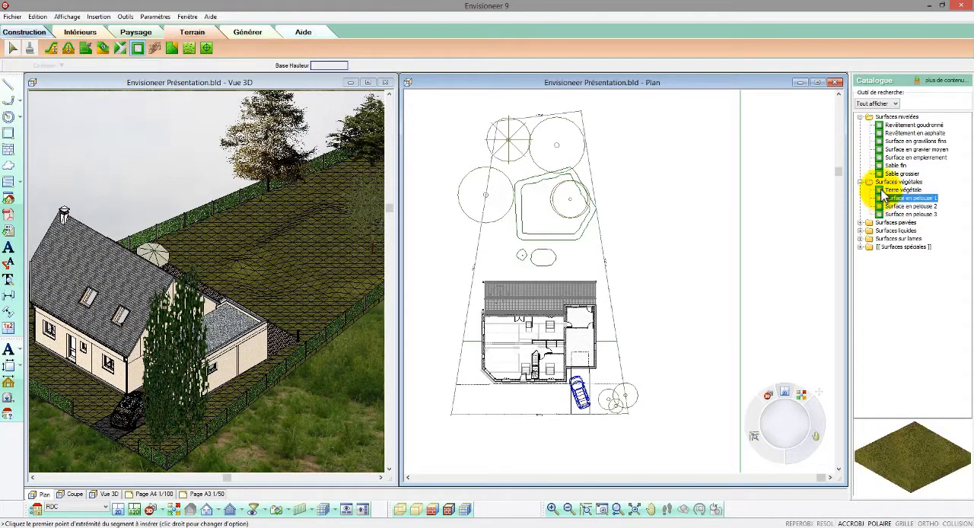
click(523, 236)
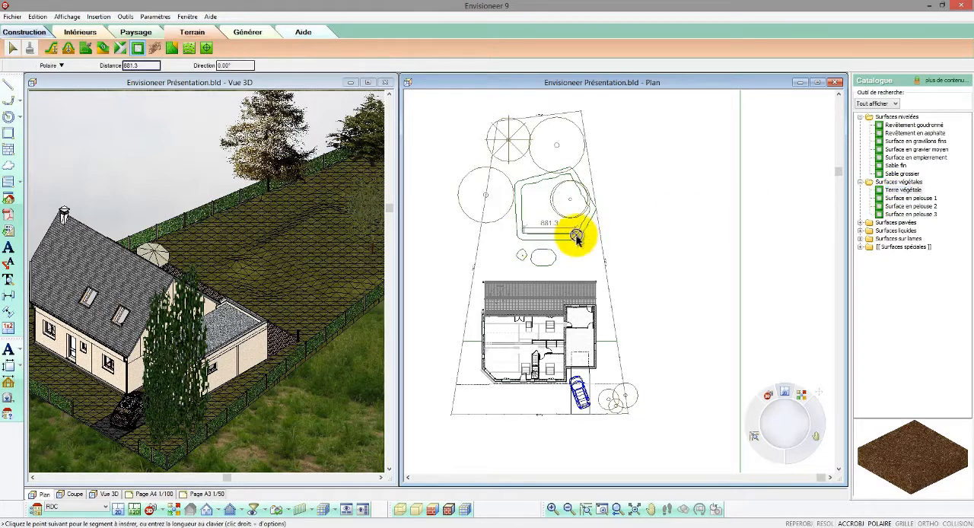
click(576, 238)
click(594, 219)
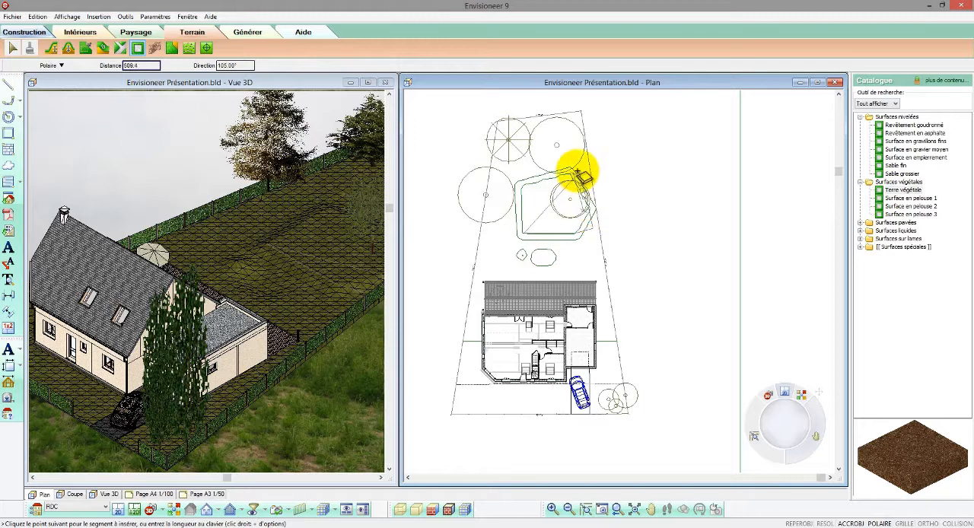
click(578, 169)
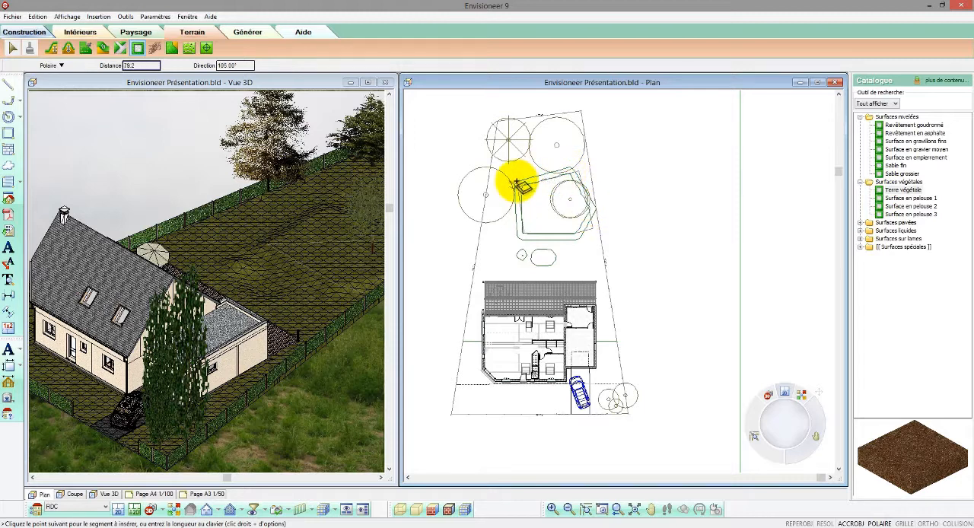
right_click(518, 185)
click(526, 188)
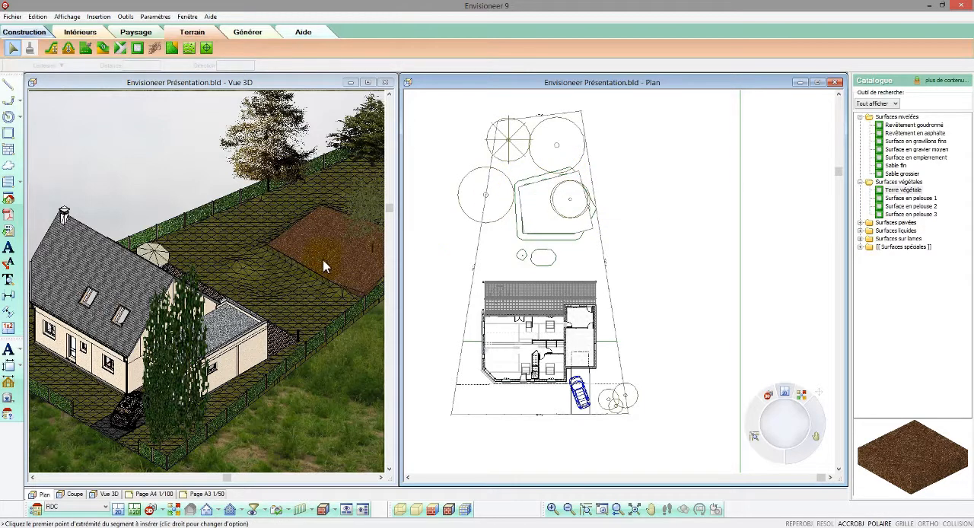
Step: Make the Terre végétale surface follow the terrain relief and deselect it
click(324, 266)
right_click(324, 263)
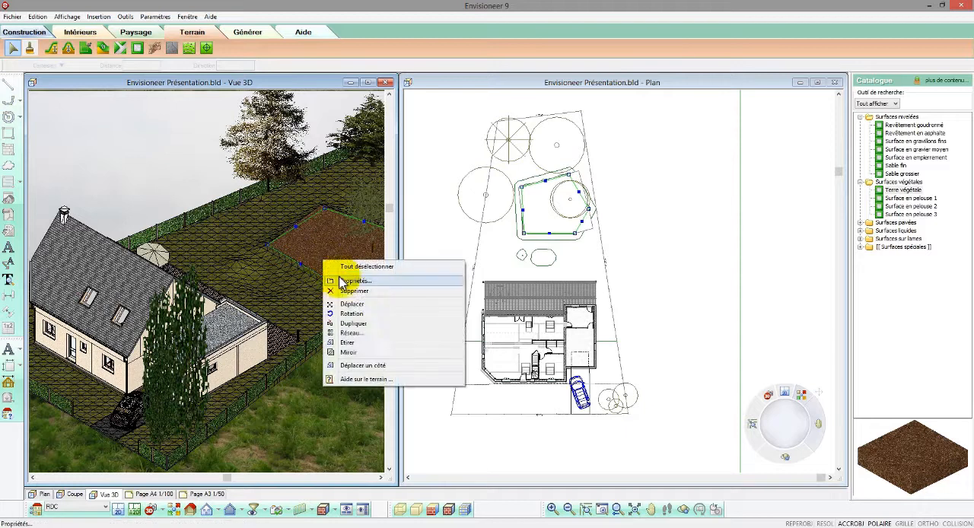
click(342, 281)
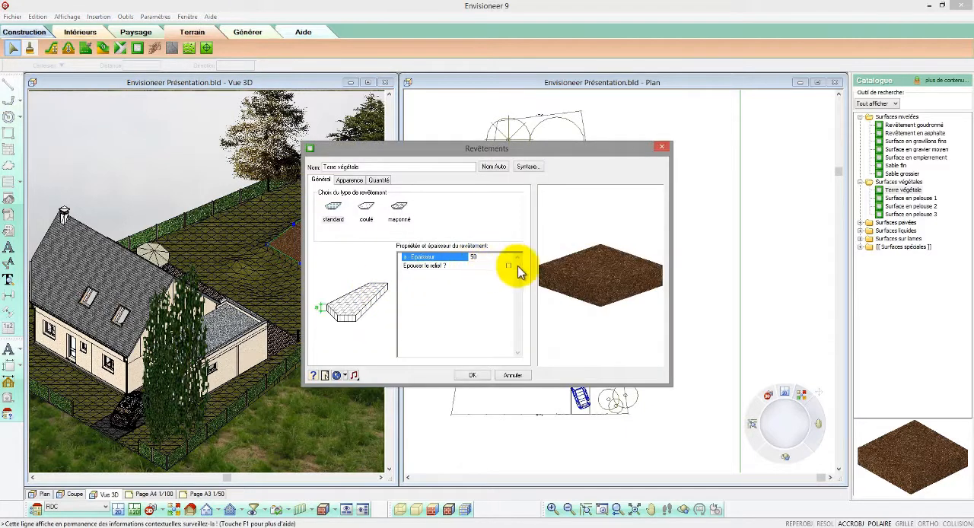
click(508, 265)
click(491, 259)
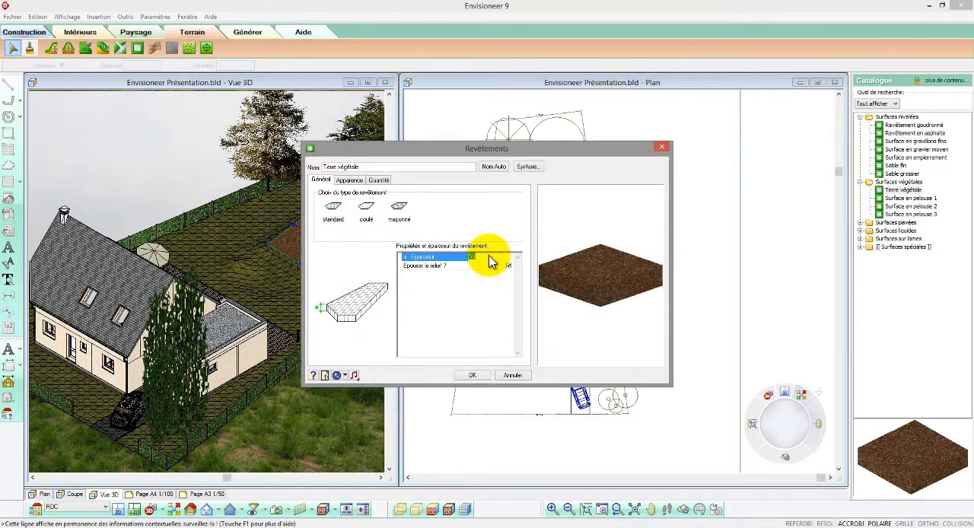
click(470, 375)
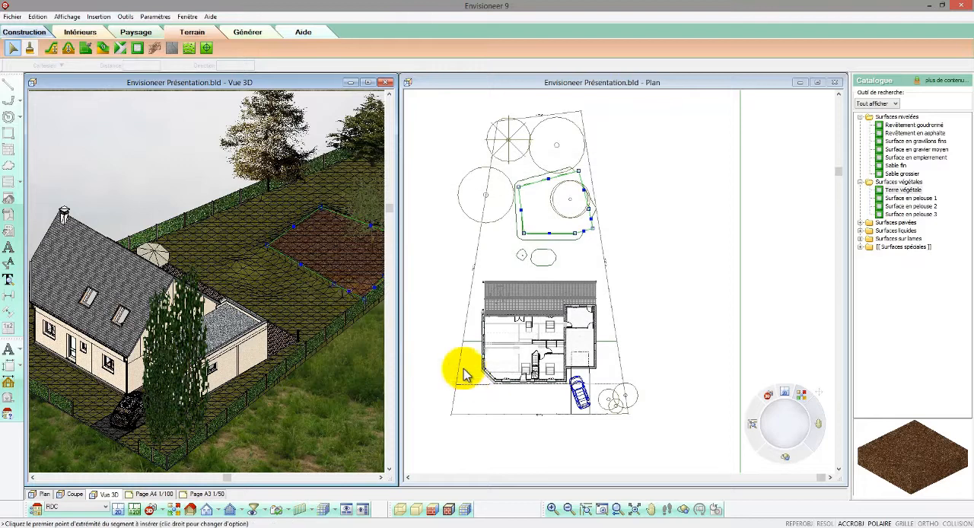
click(606, 280)
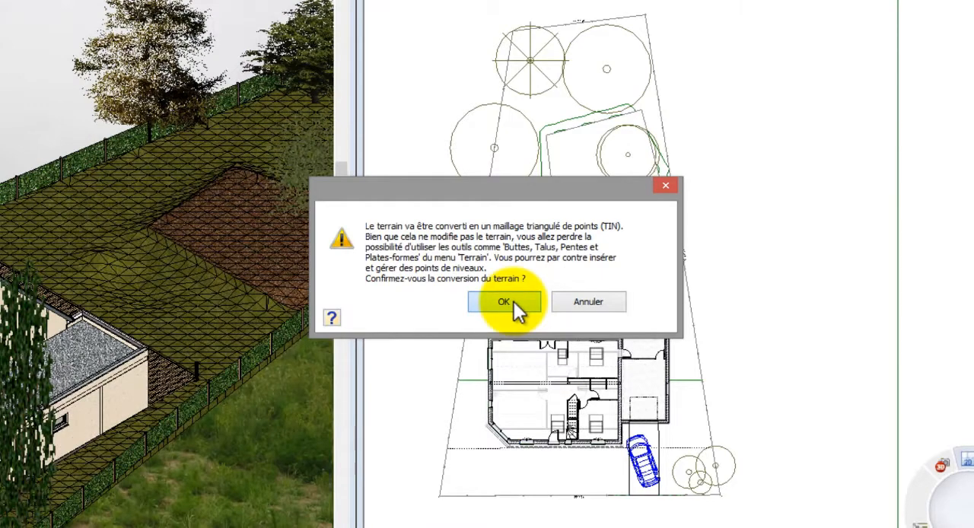
Step: Convert the terrain to a triangulated point mesh (TIN) and check which file formats the terrain import accepts, without importing anything
click(513, 301)
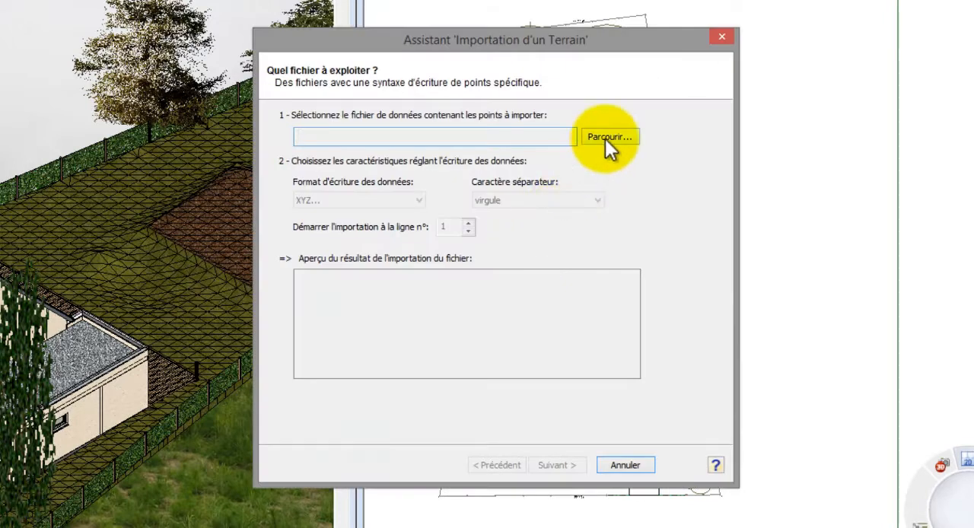
click(606, 137)
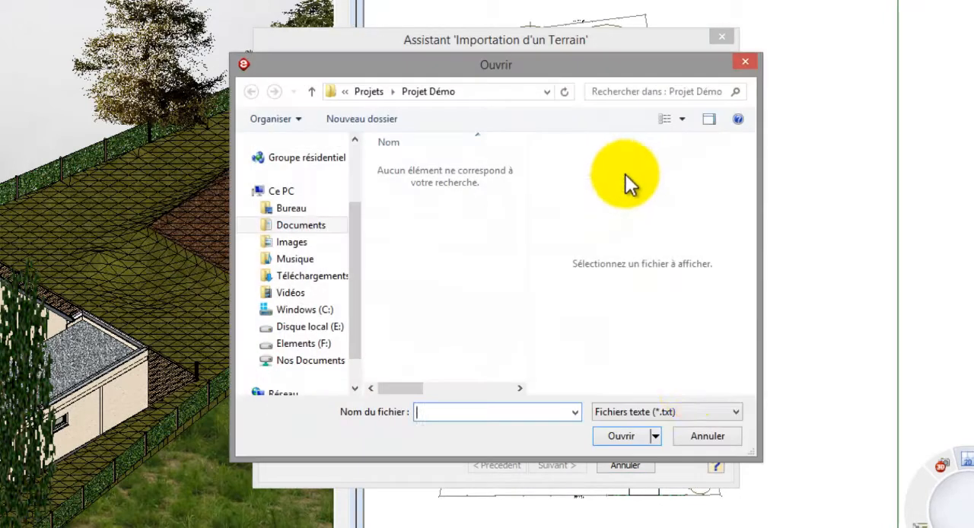
click(691, 411)
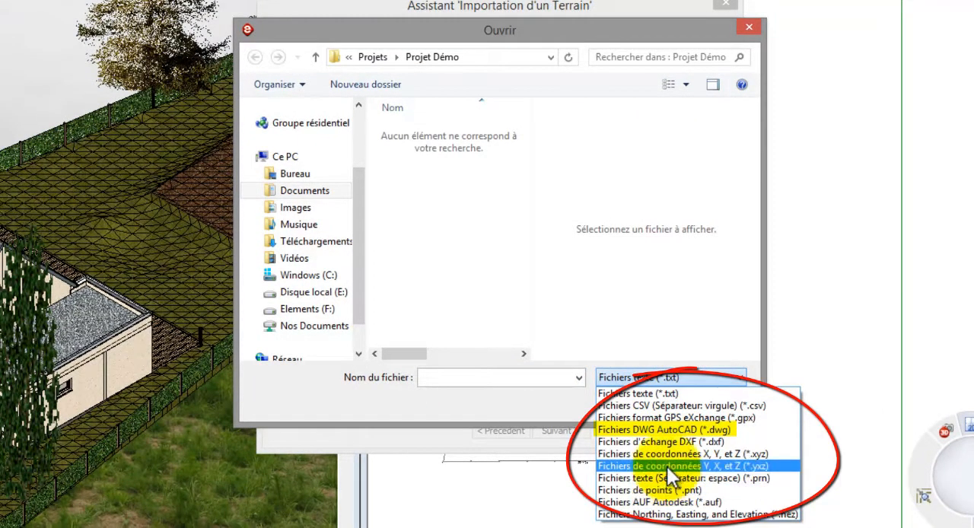
click(666, 391)
click(686, 405)
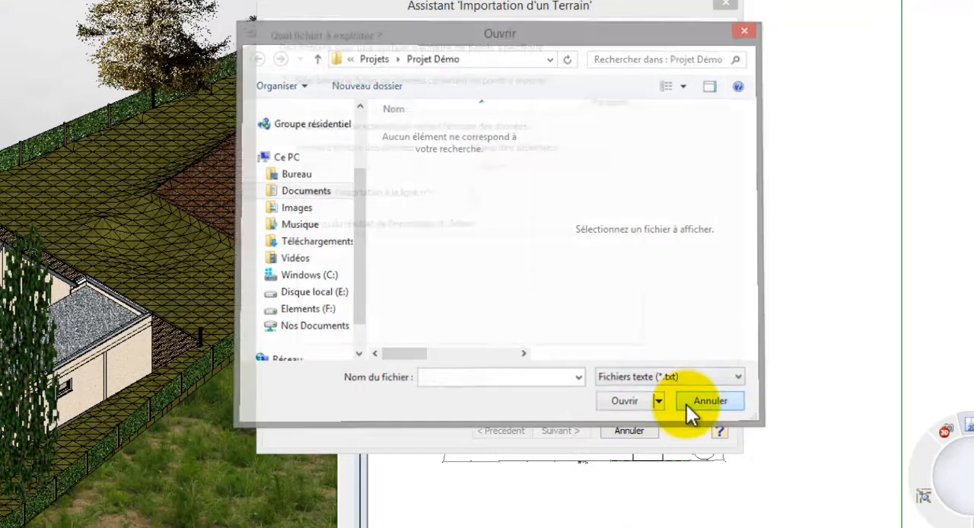
click(628, 430)
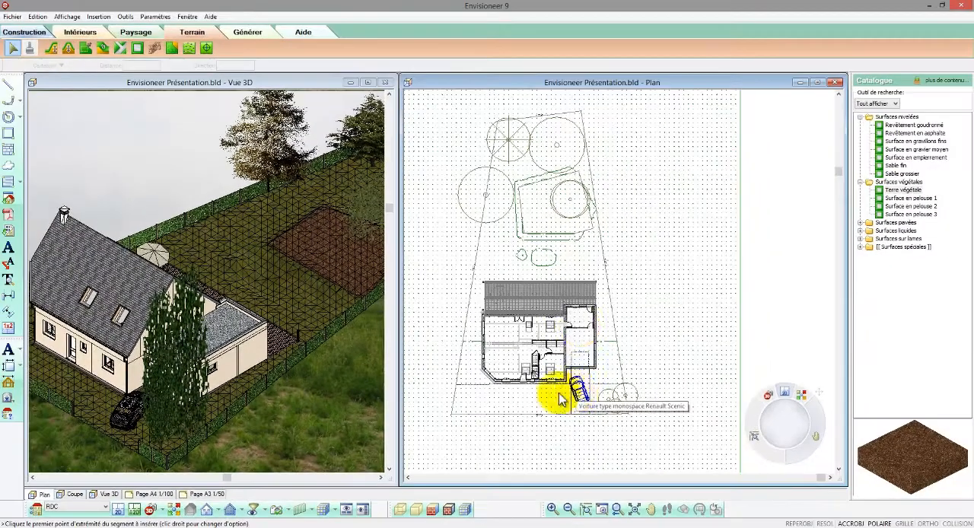
scroll(517, 259, up, 4)
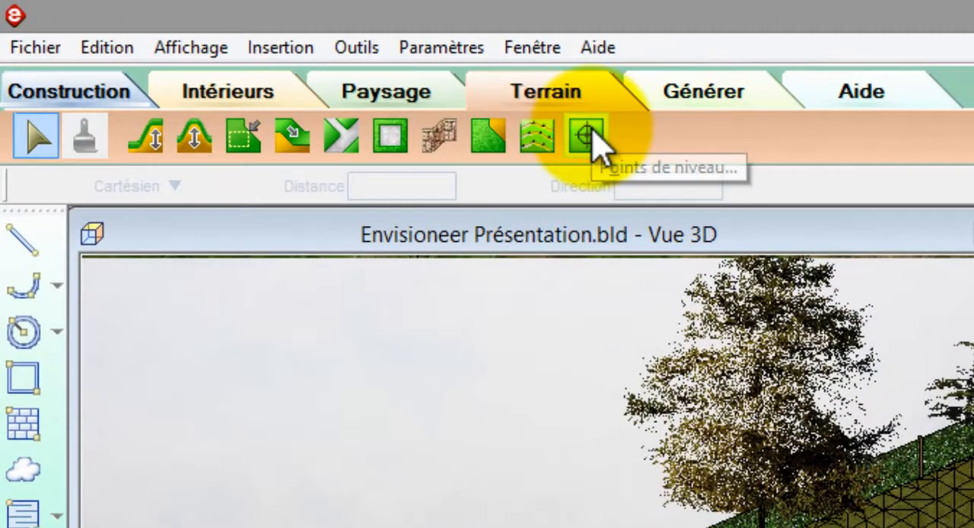
click(588, 137)
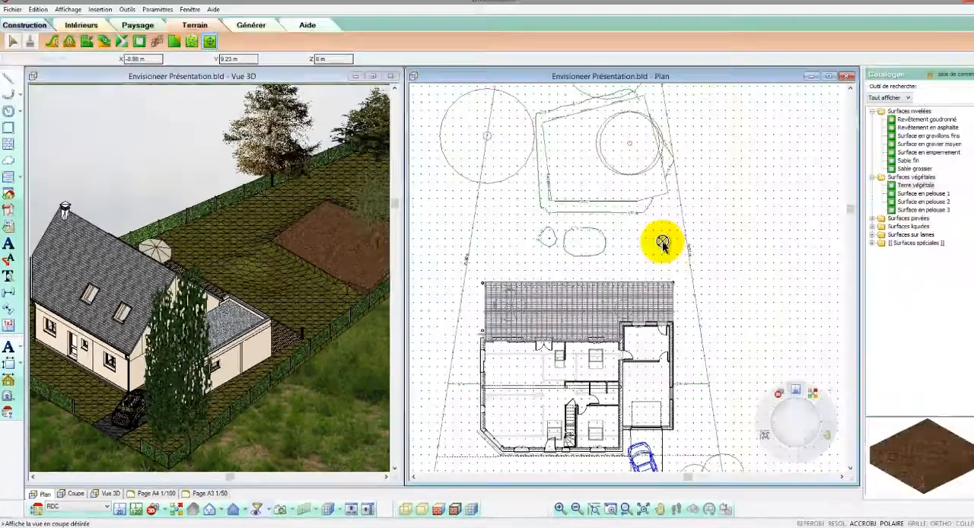
right_click(928, 133)
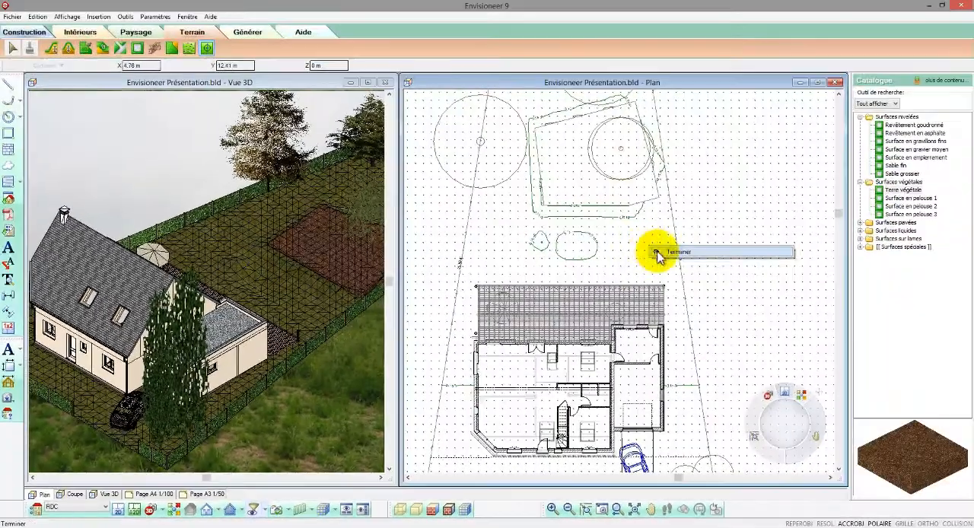
click(711, 232)
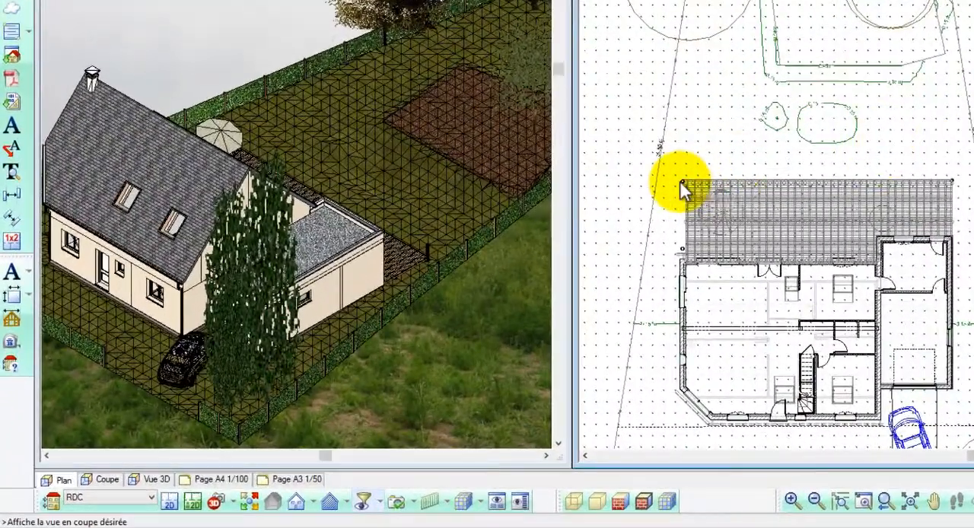
Step: Set the terrain level point just outside the terrace's outer corner, away from the garage side, to 0.10 m
scroll(682, 182, up, 6)
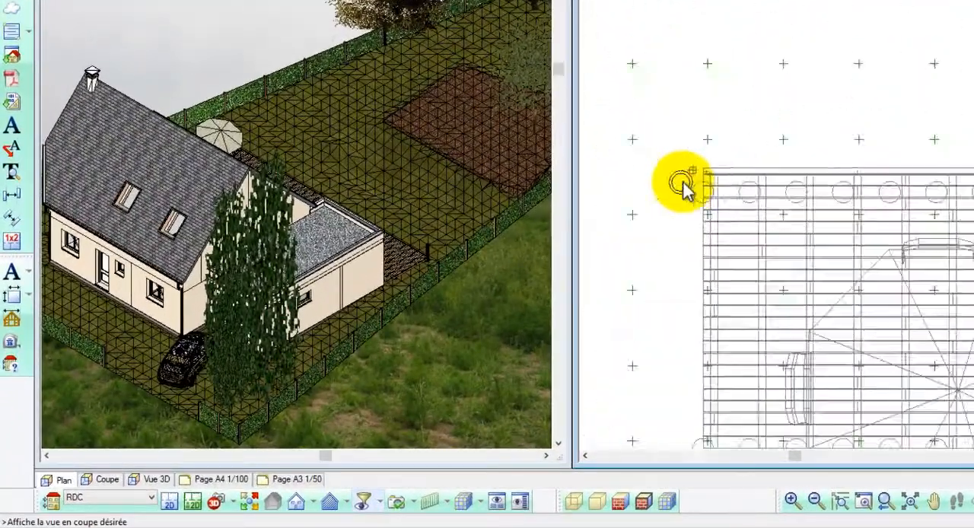
drag(696, 167, 715, 131)
right_click(715, 131)
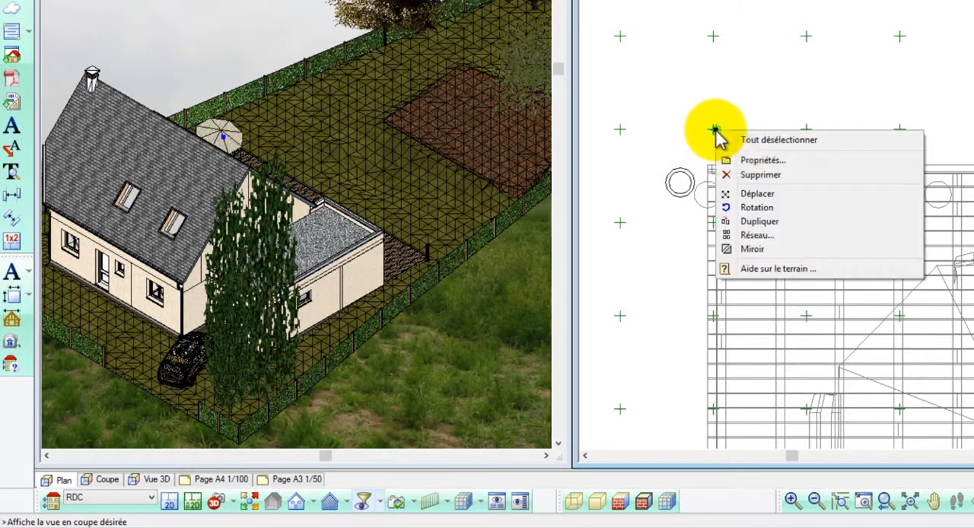
click(733, 157)
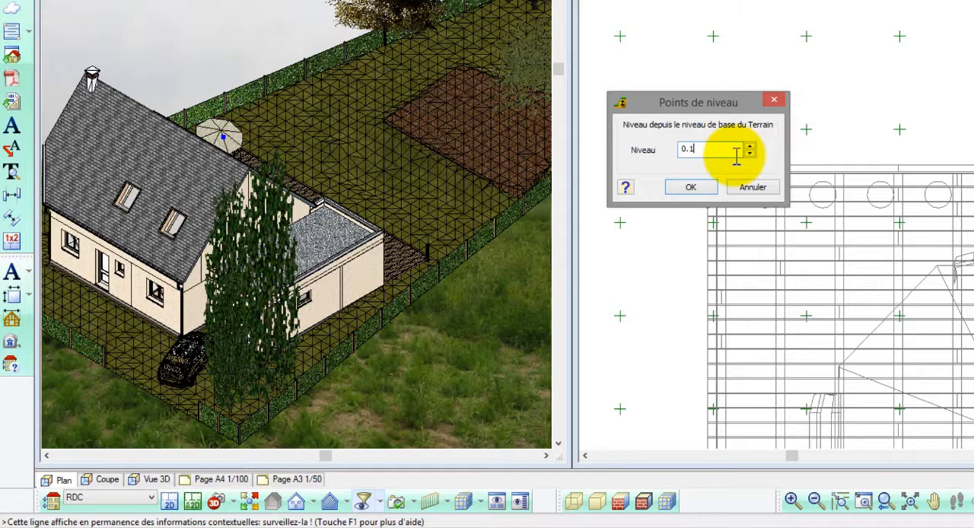
click(692, 187)
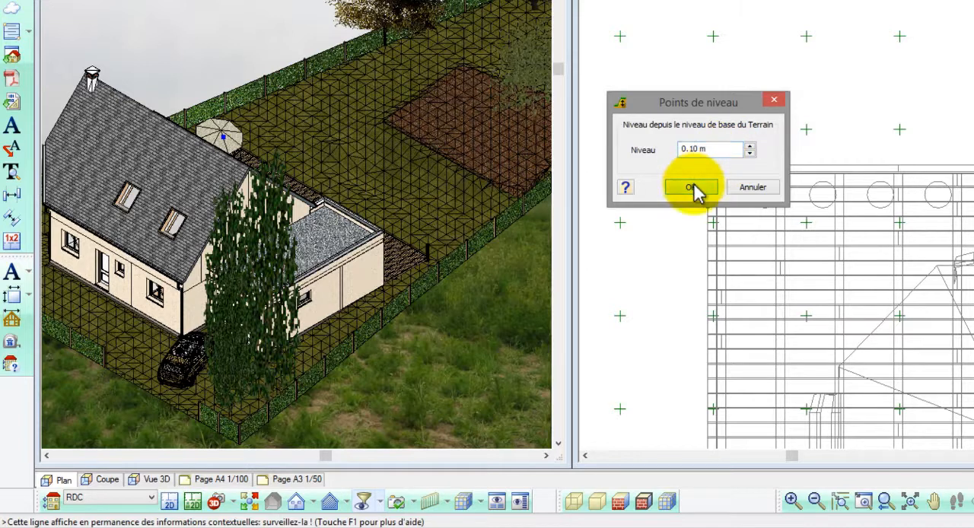
Step: Duplicate the edited level point to the garden area beyond the terrace's garage-side corner
scroll(716, 142, down, 6)
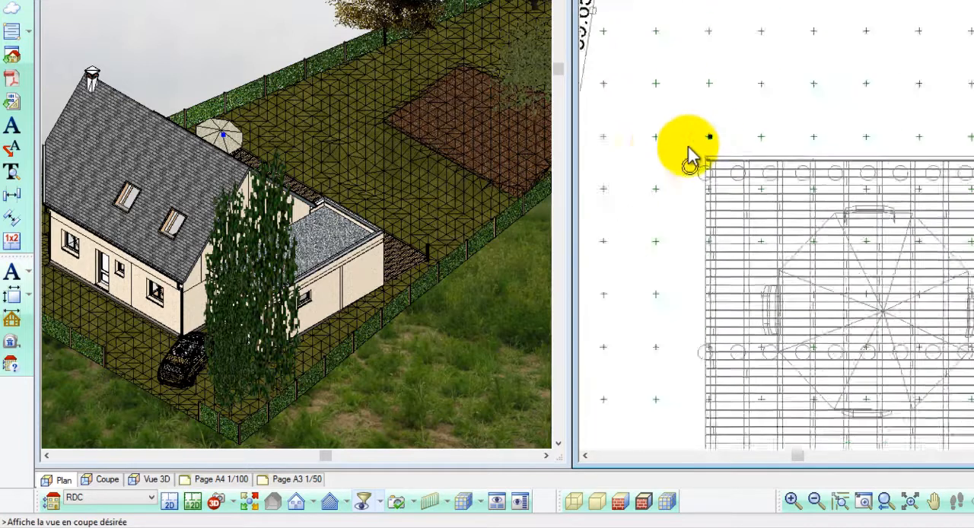
scroll(688, 153, down, 5)
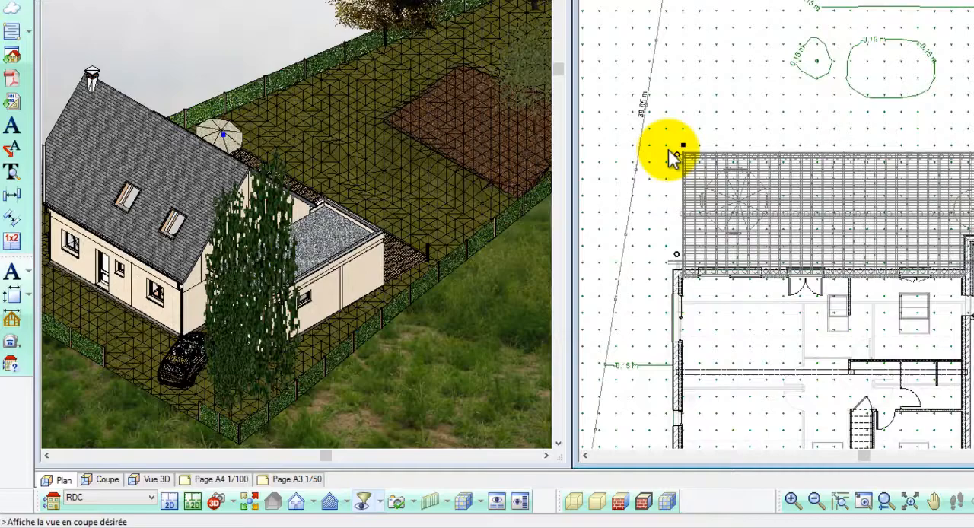
scroll(685, 148, down, 2)
right_click(715, 121)
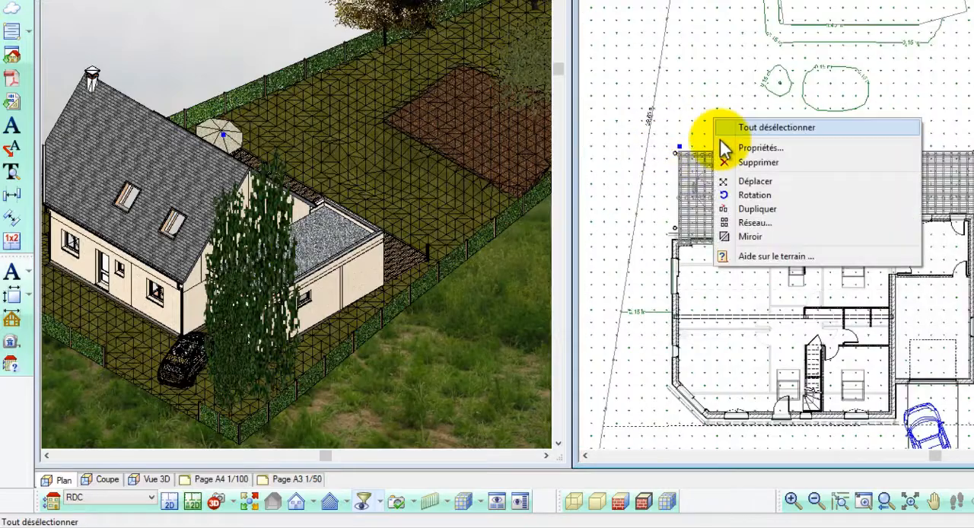
click(753, 209)
click(679, 150)
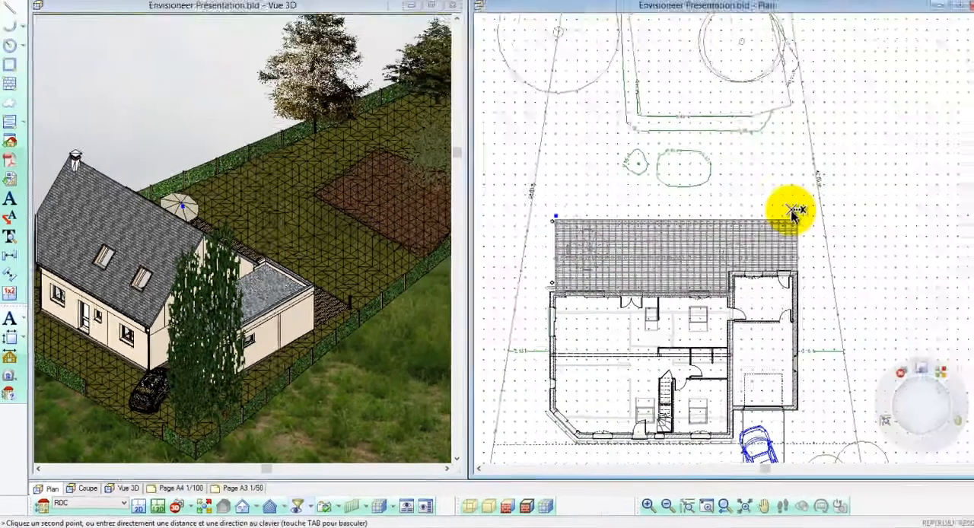
click(790, 176)
Step: Set the duplicated level point's height to 0.3 m
right_click(798, 199)
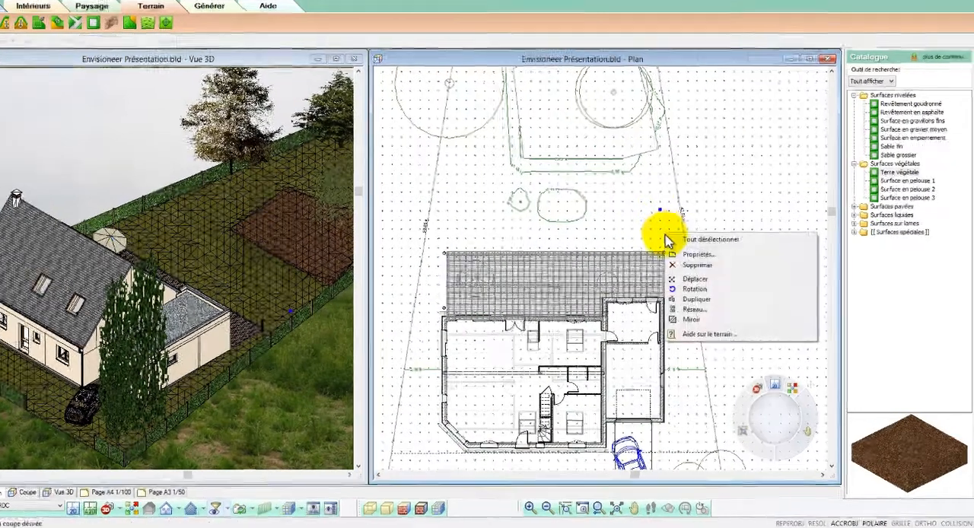
click(672, 255)
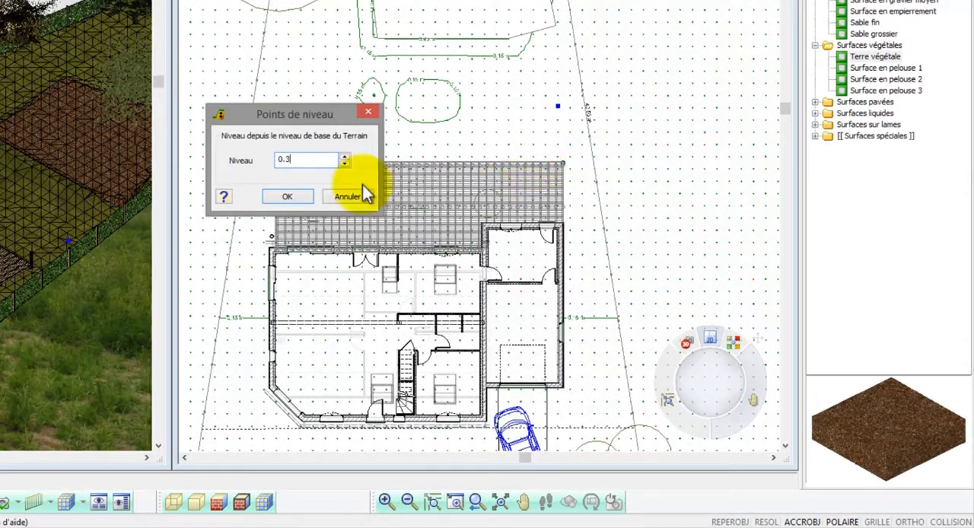
click(300, 195)
Step: Duplicate the 0.3 m level point to another spot in the garden behind the terrace
right_click(539, 135)
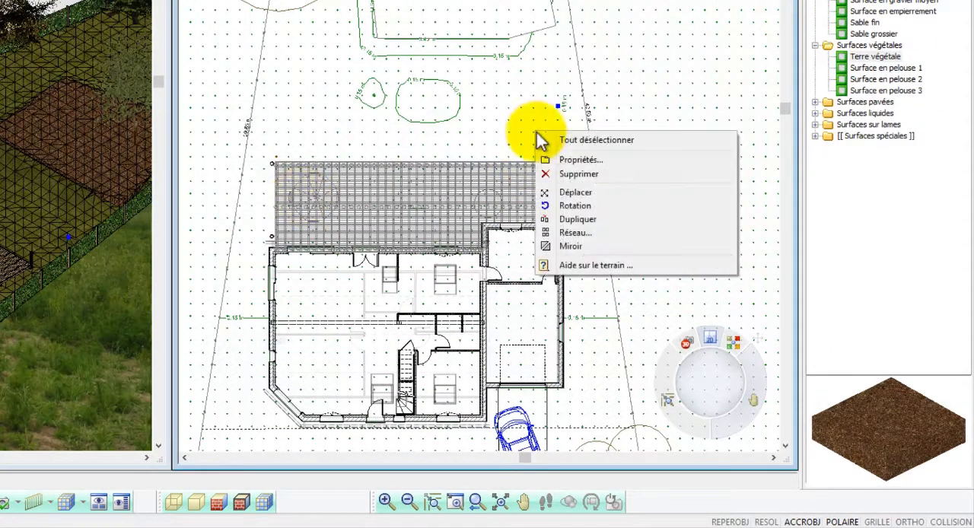
click(569, 219)
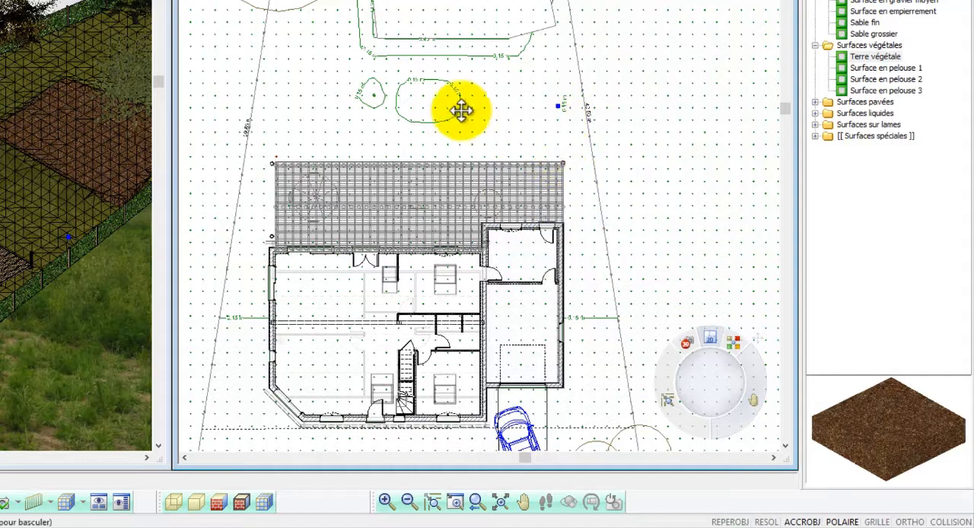